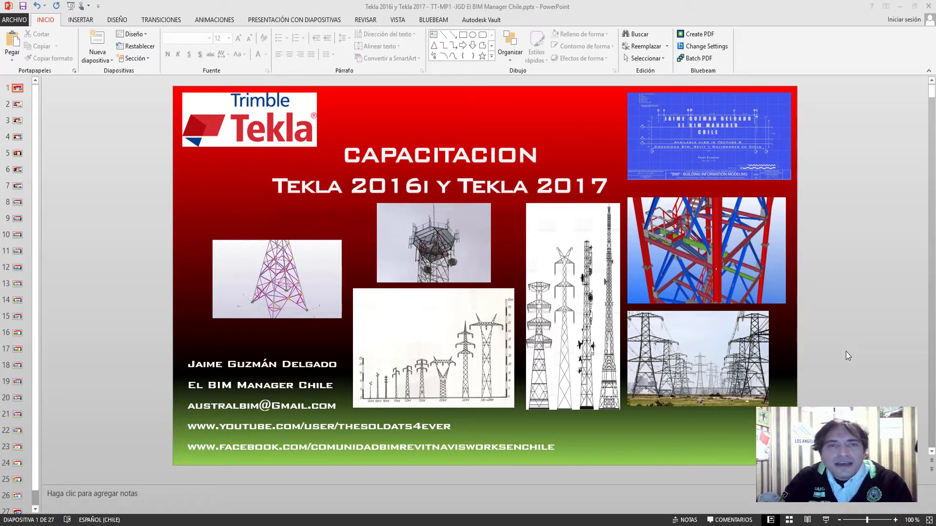
Scroll the deck from the title slide to slide 2, the channel subscription slide
{"action": "scroll", "coordinate": [846, 352], "scroll_direction": "down", "scroll_amount": 1}
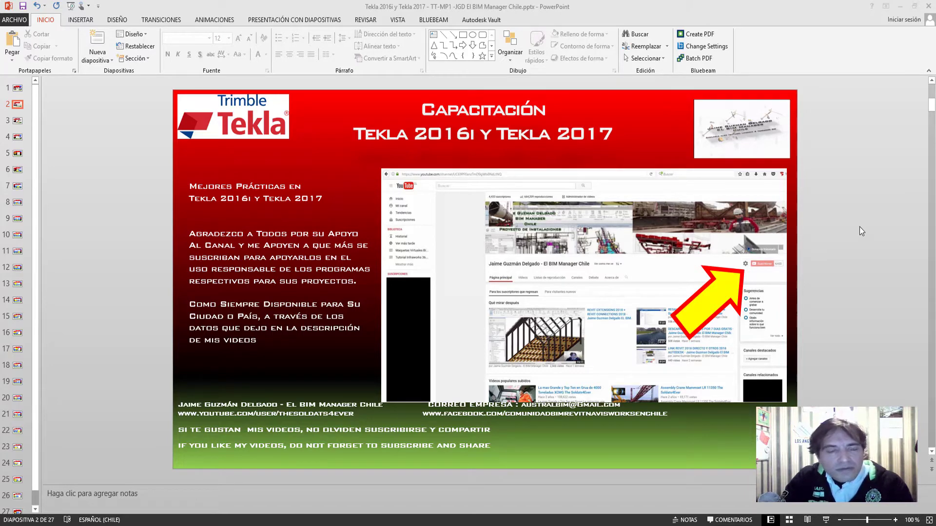
Scroll past slide 3 to slide 4, the transmission tower lesson intro
{"action": "scroll", "coordinate": [858, 226], "scroll_direction": "down", "scroll_amount": 1}
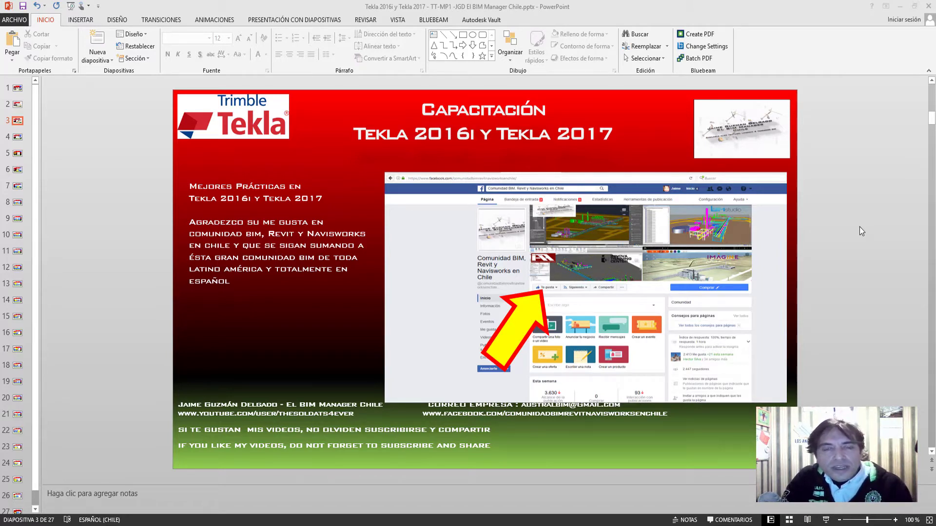
{"action": "scroll", "coordinate": [859, 227], "scroll_direction": "down", "scroll_amount": 1}
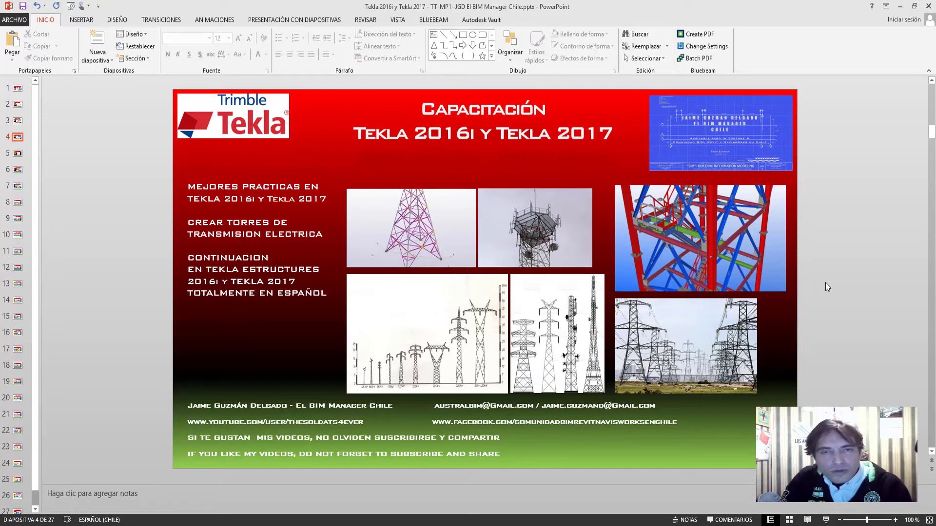
Scroll ahead to slides 5 and 6, then jump back to review slides 2 and 1
{"action": "scroll", "coordinate": [825, 282], "scroll_direction": "down", "scroll_amount": 1}
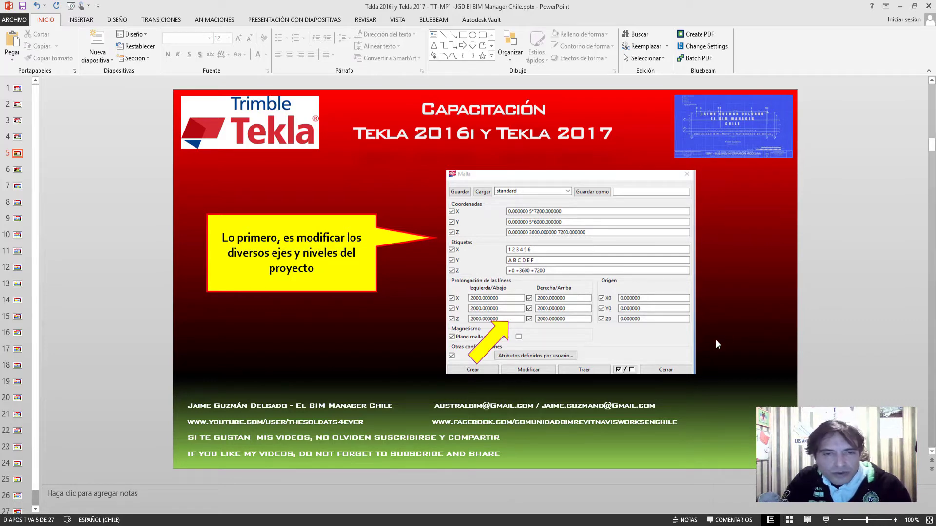
{"action": "scroll", "coordinate": [712, 347], "scroll_direction": "down", "scroll_amount": 1}
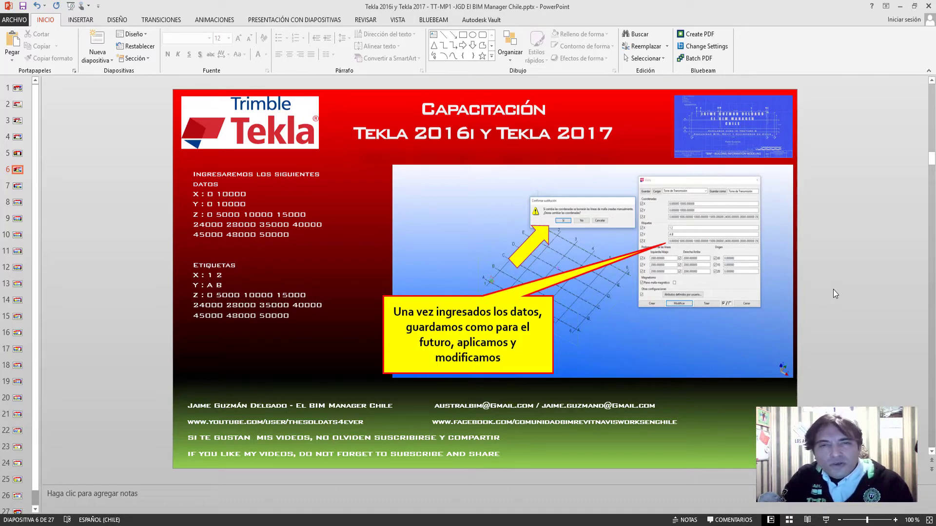
{"action": "key", "text": "Page_Up"}
{"action": "key", "text": "Page_Up"}
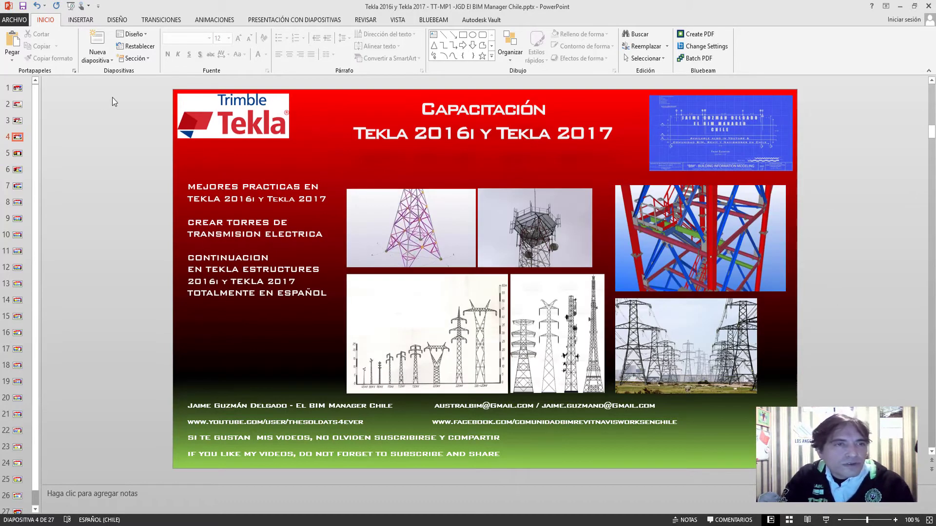
{"action": "left_click", "coordinate": [17, 112]}
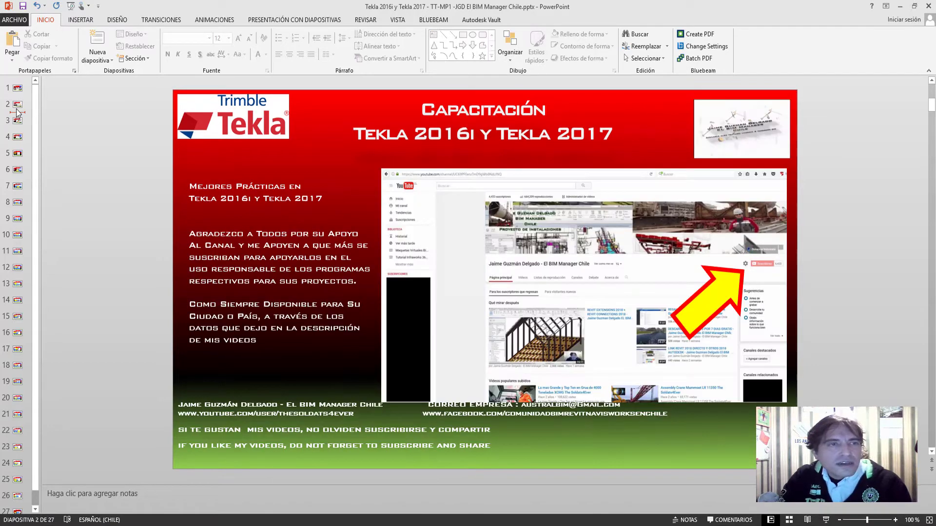
{"action": "left_click", "coordinate": [17, 89]}
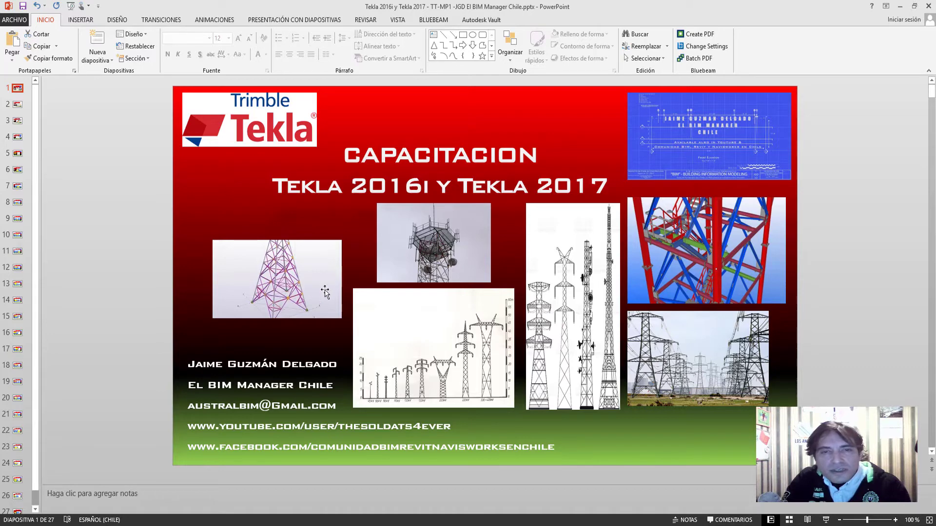
Scroll forward again to slide 6 listing the grid coordinates and labels
{"action": "scroll", "coordinate": [658, 331], "scroll_direction": "down", "scroll_amount": 3}
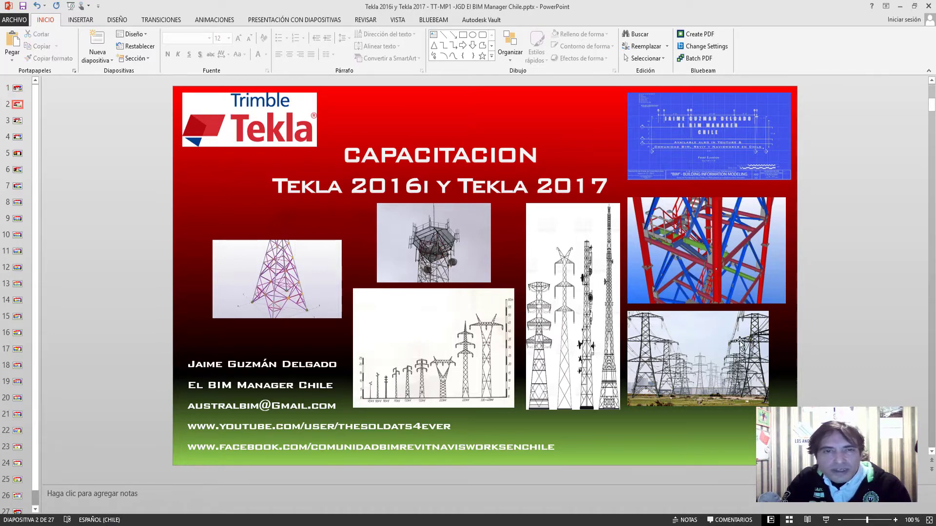
{"action": "scroll", "coordinate": [222, 193], "scroll_direction": "down", "scroll_amount": 1}
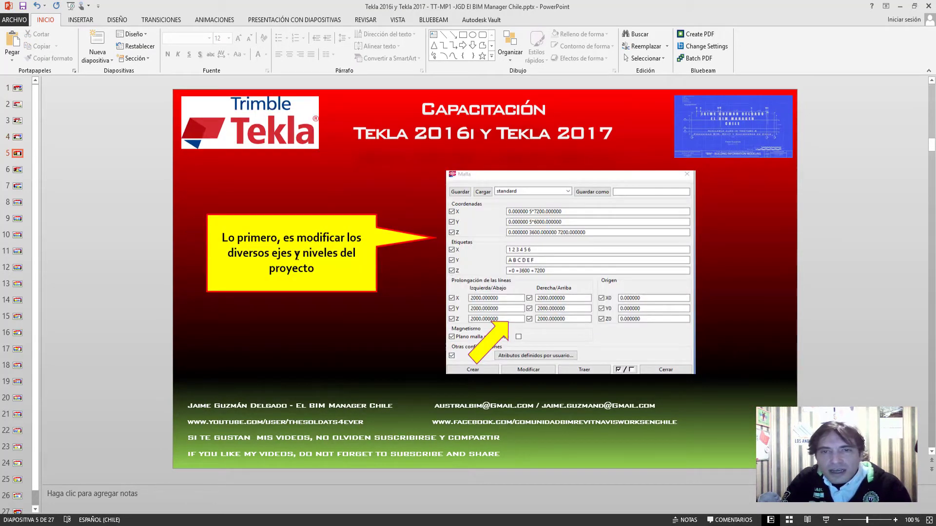
{"action": "scroll", "coordinate": [371, 278], "scroll_direction": "down", "scroll_amount": 1}
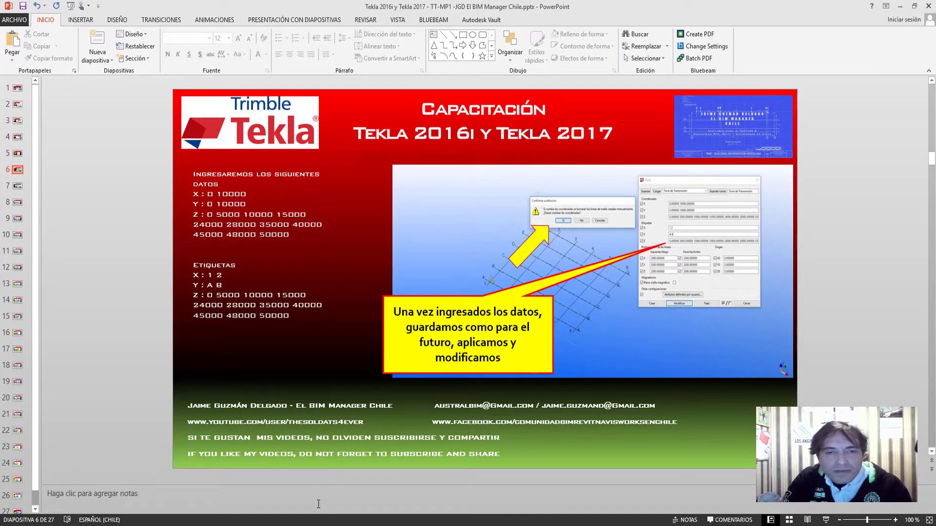
In Tekla, select the existing model grid and open its properties dialog
{"action": "key", "text": "alt+Tab"}
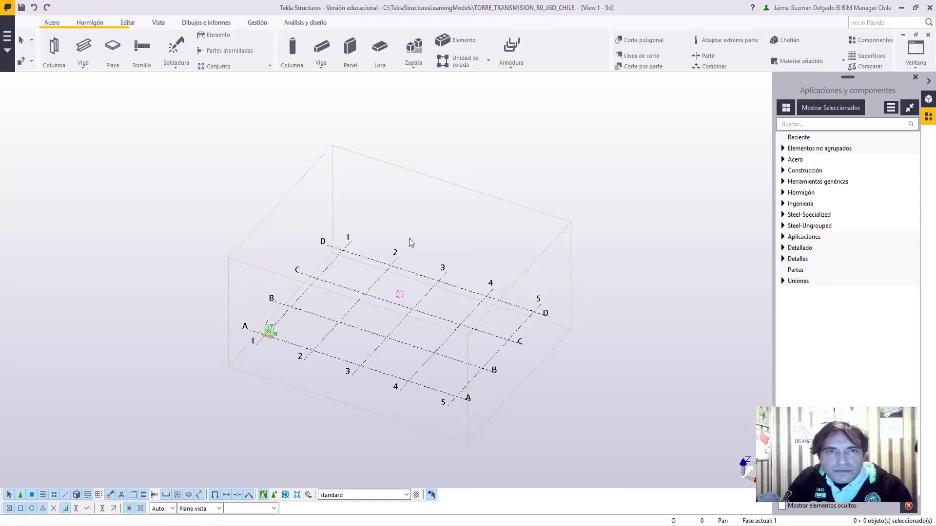
{"action": "scroll", "coordinate": [431, 307], "scroll_direction": "up", "scroll_amount": 3}
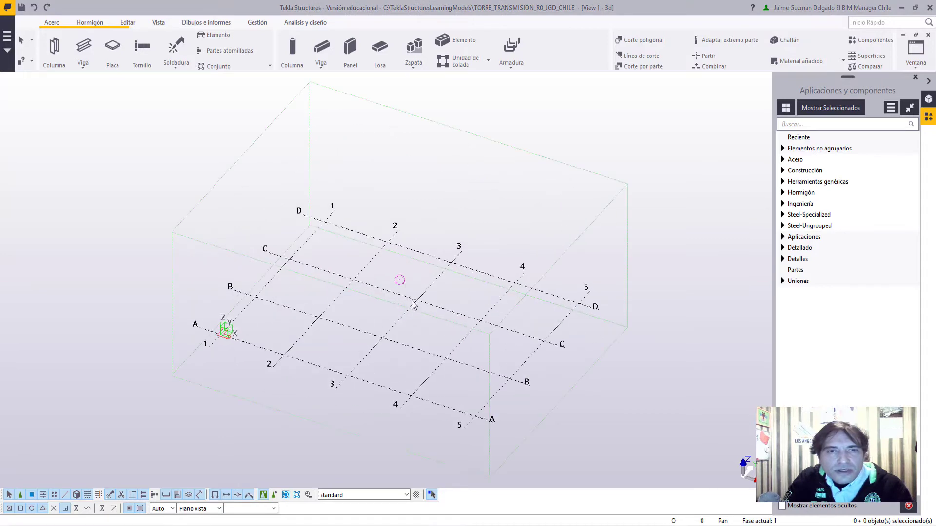
{"action": "left_click", "coordinate": [439, 280]}
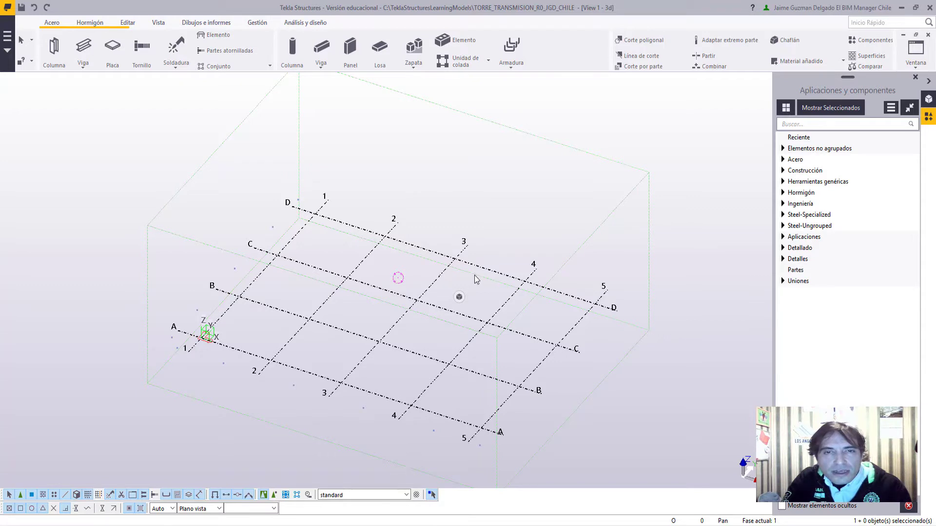
{"action": "double_click", "coordinate": [437, 285]}
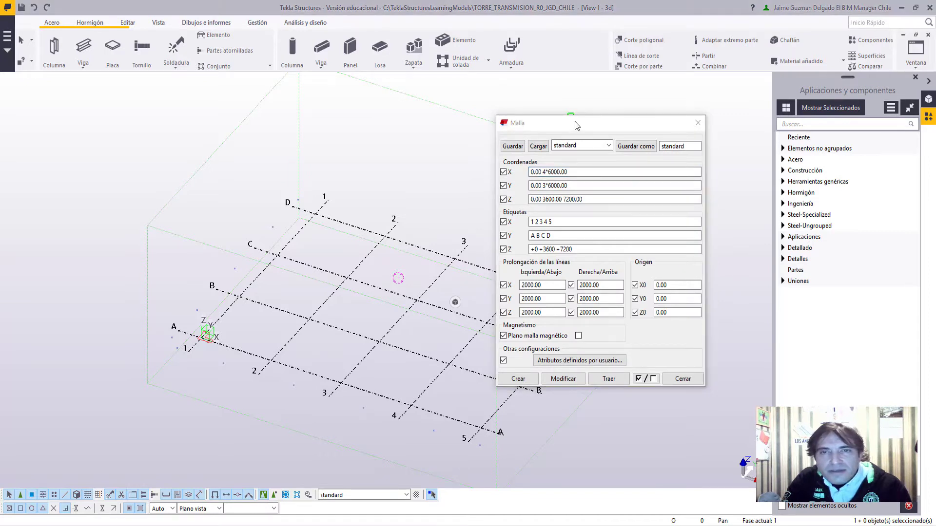
{"action": "left_click_drag", "start_coordinate": [573, 129], "coordinate": [613, 124]}
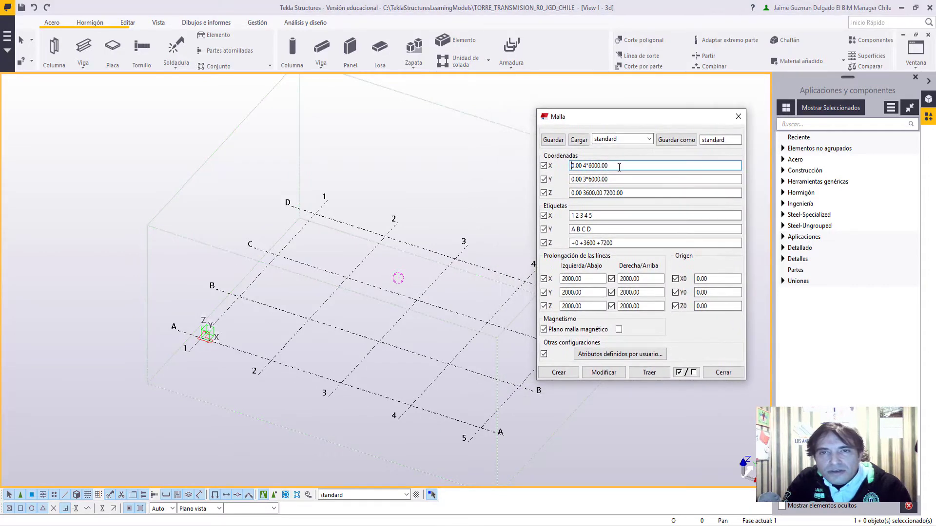
{"action": "mouse_move", "coordinate": [609, 166]}
{"action": "left_mouse_down"}
{"action": "mouse_move", "coordinate": [572, 166]}
{"action": "mouse_move", "coordinate": [703, 183]}
{"action": "left_mouse_up"}
Replace the X spacing 4*6000.00 and Y spacing 3*6000.00 with 10000
{"action": "left_click", "coordinate": [572, 167]}
{"action": "type", "text": "1"}
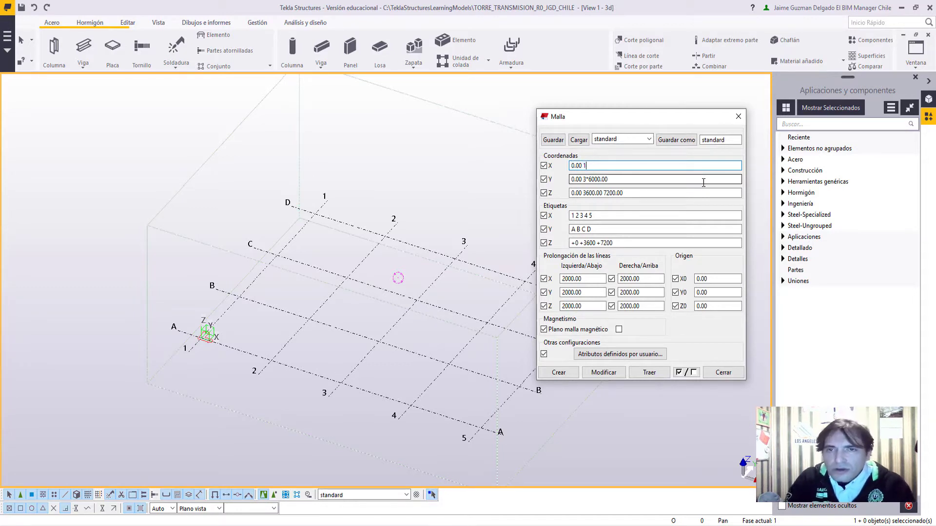
{"action": "type", "text": "0000"}
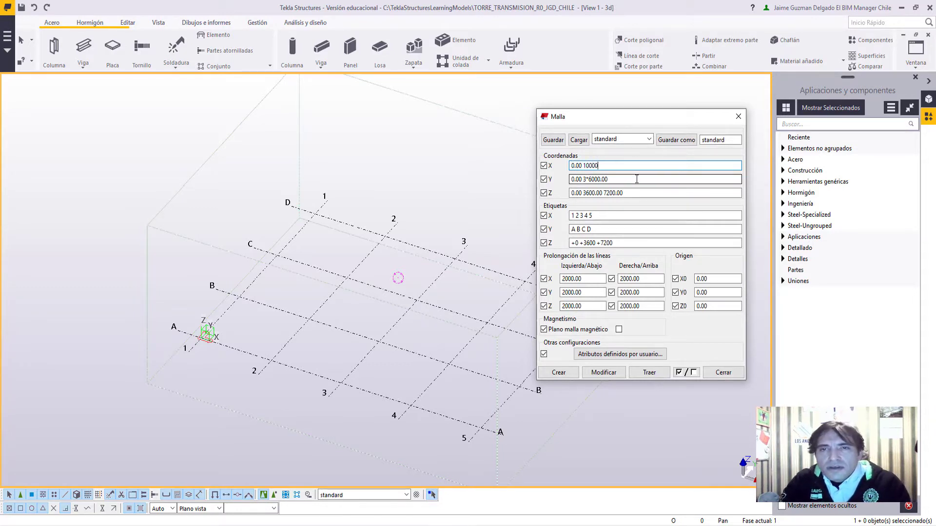
{"action": "left_click_drag", "start_coordinate": [584, 180], "coordinate": [691, 180]}
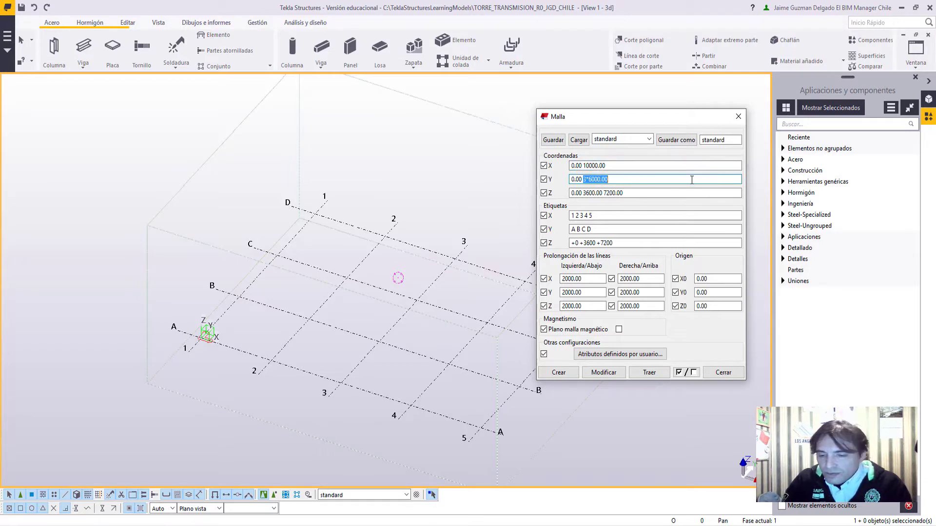
{"action": "type", "text": "10000"}
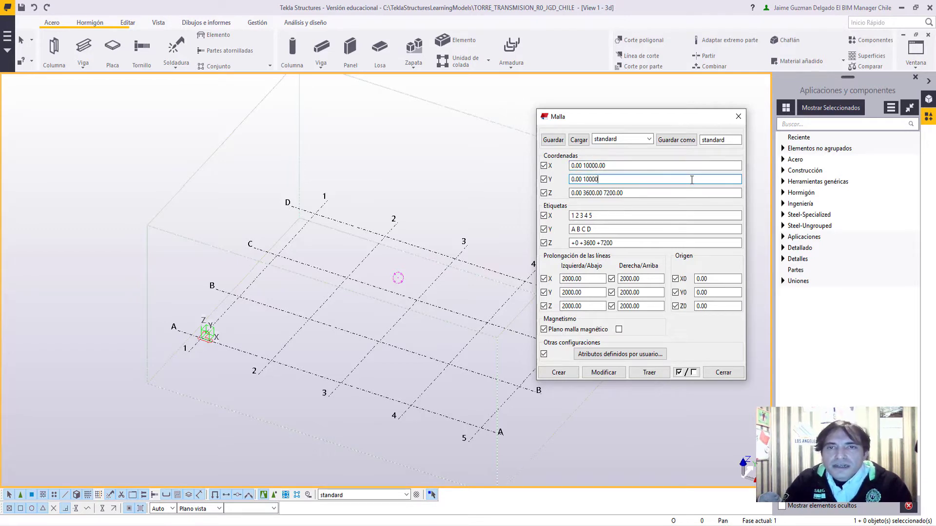
{"action": "left_click", "coordinate": [692, 193]}
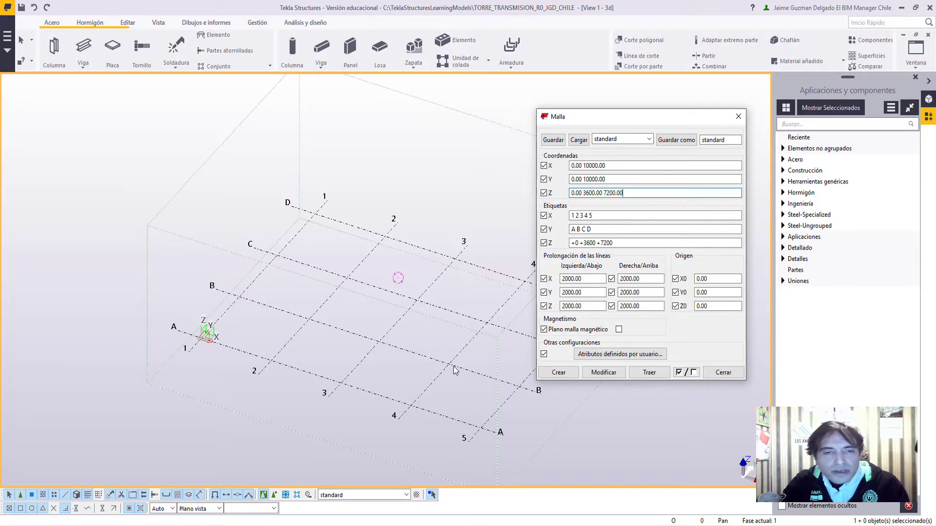
{"action": "mouse_move", "coordinate": [250, 521]}
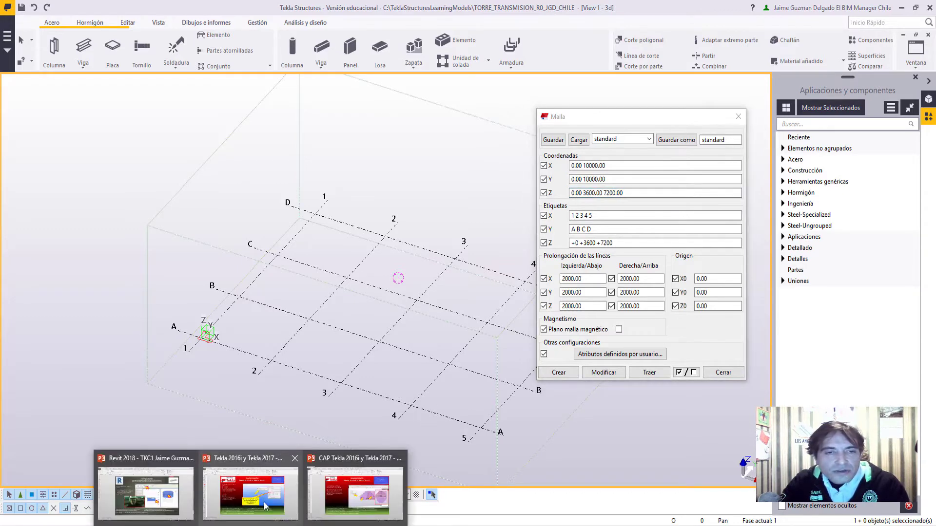
Copy the Z levels 0 to 50000 from slide 6, then return to Tekla
{"action": "left_click", "coordinate": [267, 507]}
{"action": "left_click", "coordinate": [239, 215]}
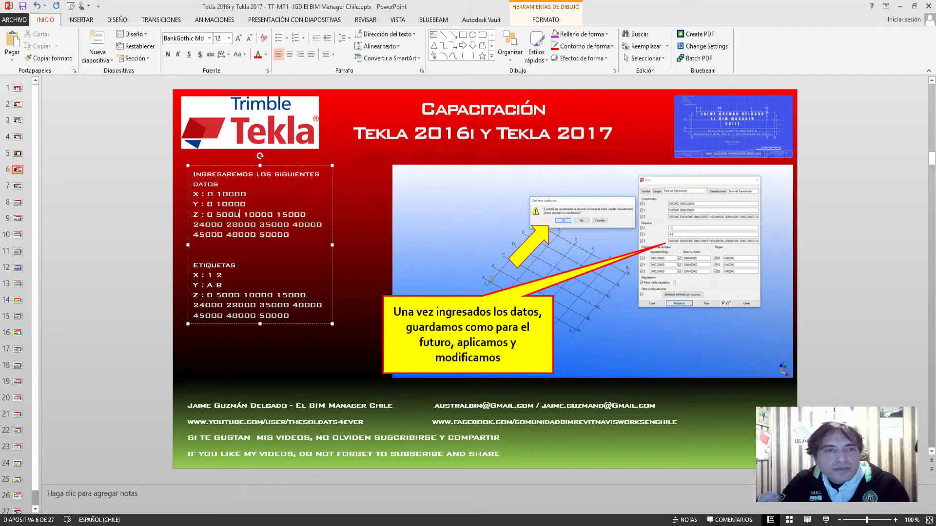
{"action": "left_click_drag", "start_coordinate": [207, 215], "coordinate": [286, 235]}
{"action": "key", "text": "ctrl+c"}
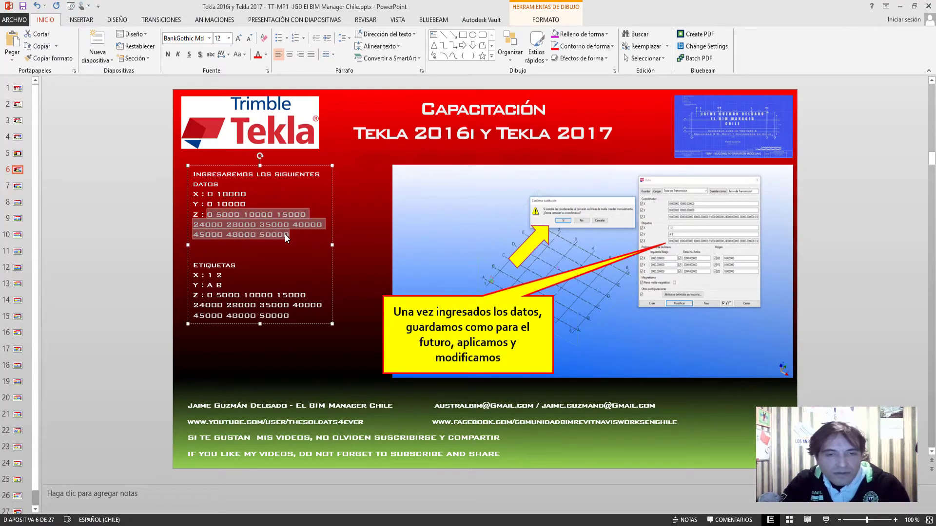
{"action": "key", "text": "alt+Tab"}
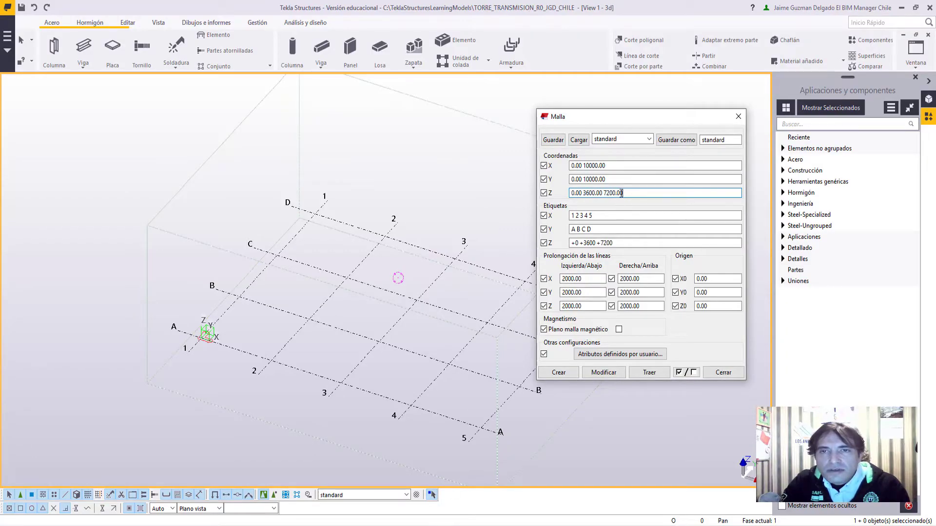
Paste the levels 0 to 50000 as both the Z coordinates and Z labels
{"action": "left_click_drag", "start_coordinate": [621, 193], "coordinate": [552, 194]}
{"action": "key", "text": "ctrl+v"}
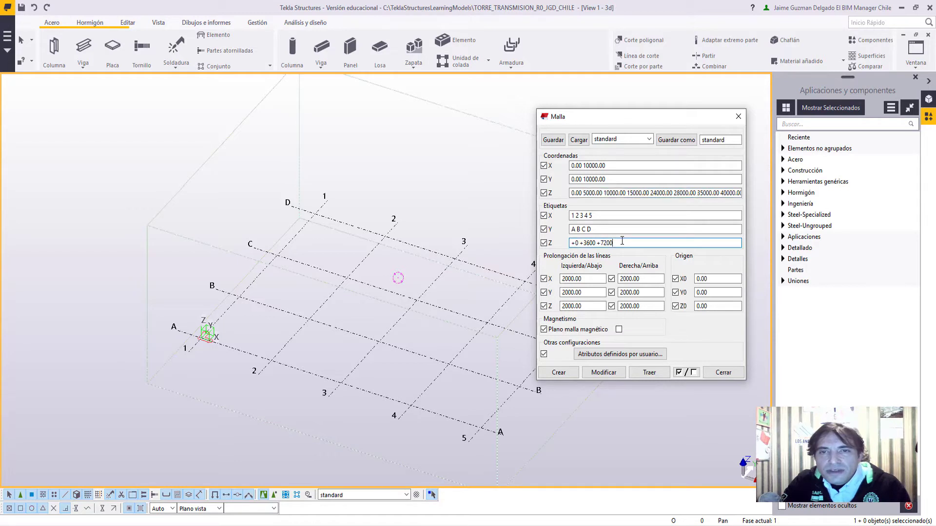
{"action": "left_click_drag", "start_coordinate": [618, 242], "coordinate": [513, 238]}
{"action": "key", "text": "ctrl+v"}
Set the Y labels to A B and the X labels to 1 2
{"action": "left_click_drag", "start_coordinate": [608, 229], "coordinate": [491, 226]}
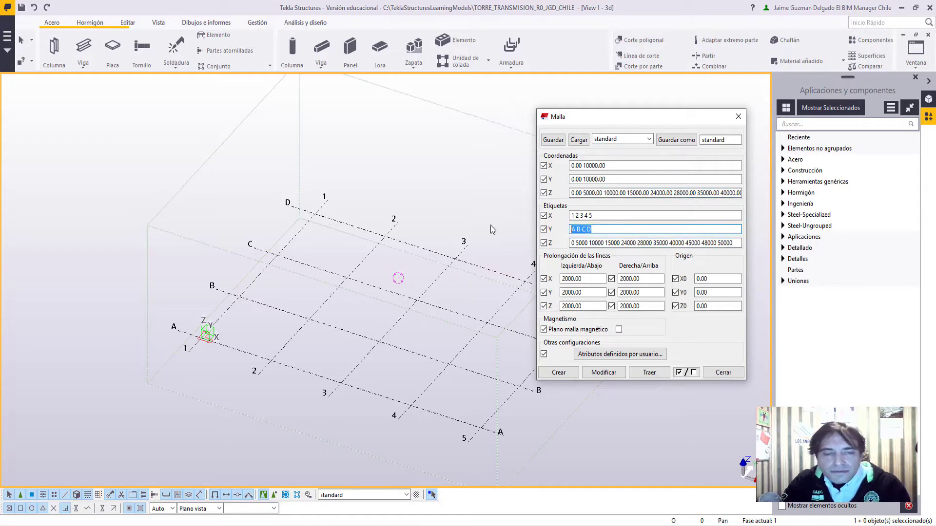
{"action": "type", "text": "AB"}
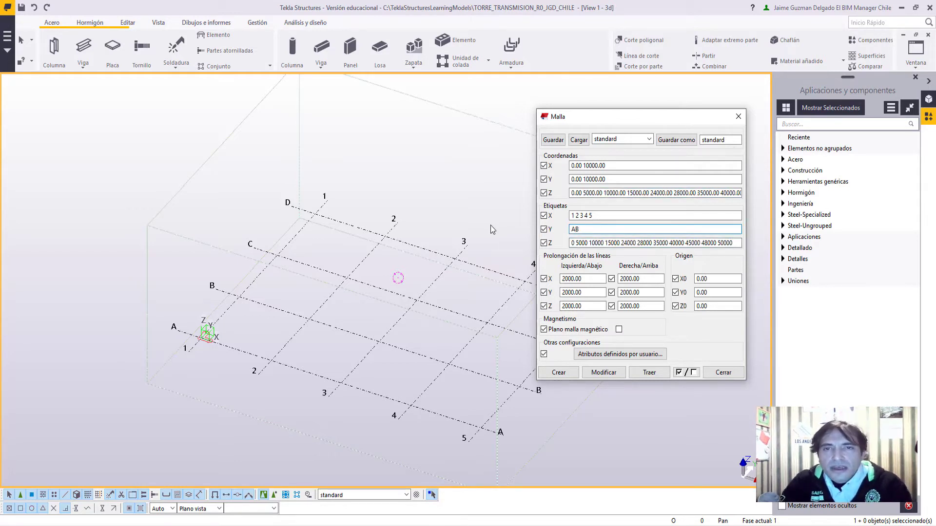
{"action": "key", "text": "BackSpace"}
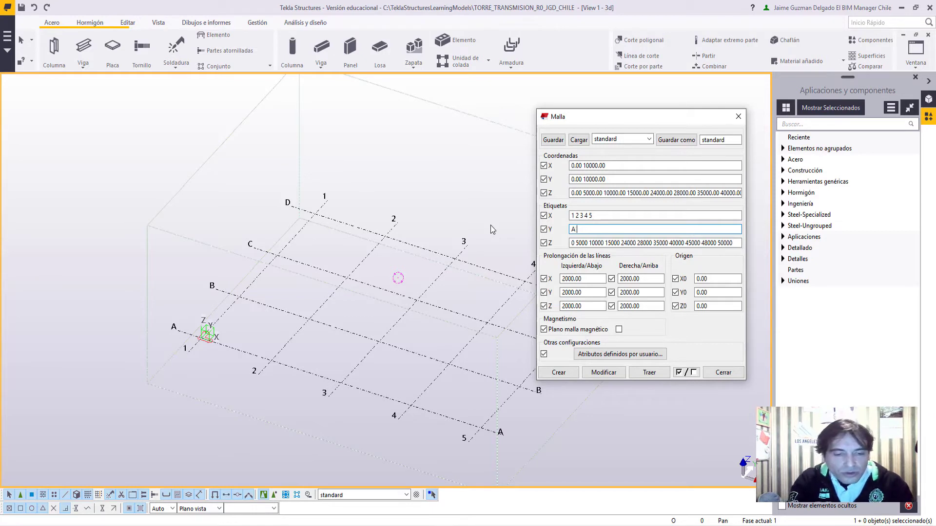
{"action": "type", "text": "B"}
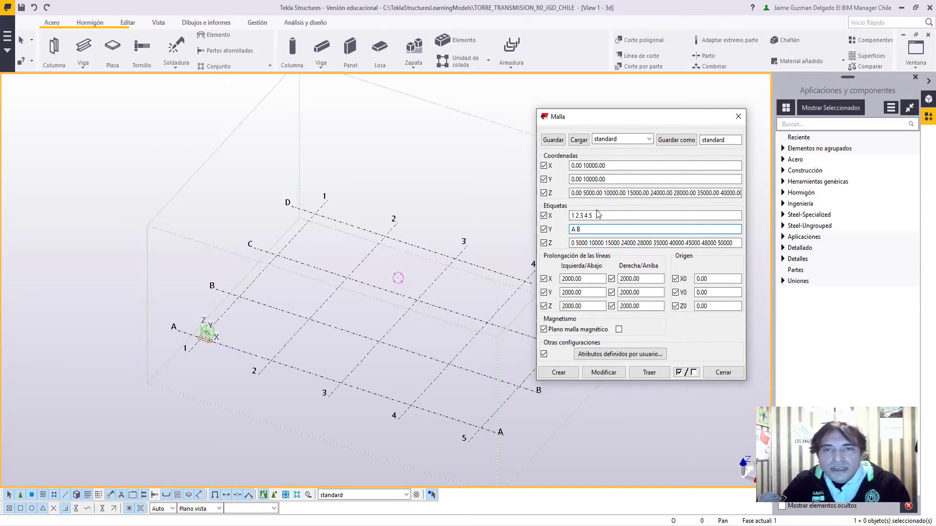
{"action": "left_click_drag", "start_coordinate": [598, 215], "coordinate": [520, 217]}
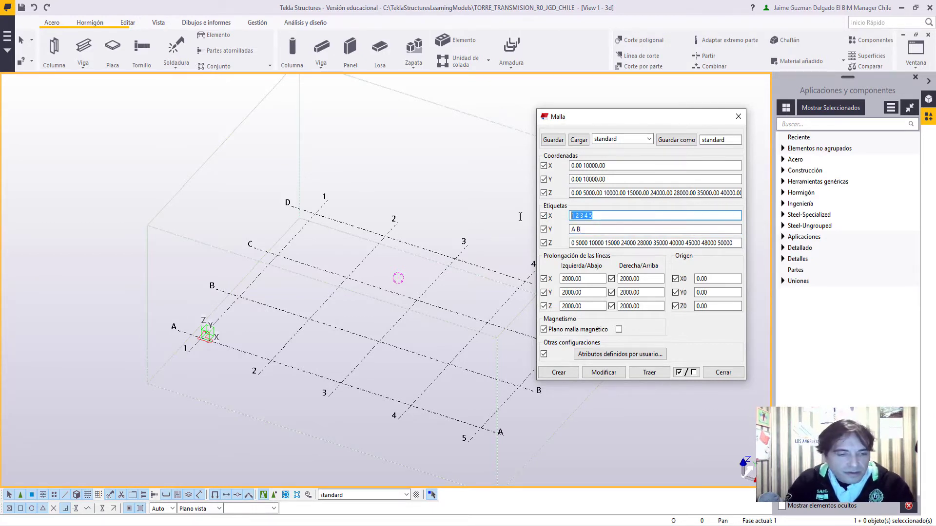
{"action": "type", "text": "1 2"}
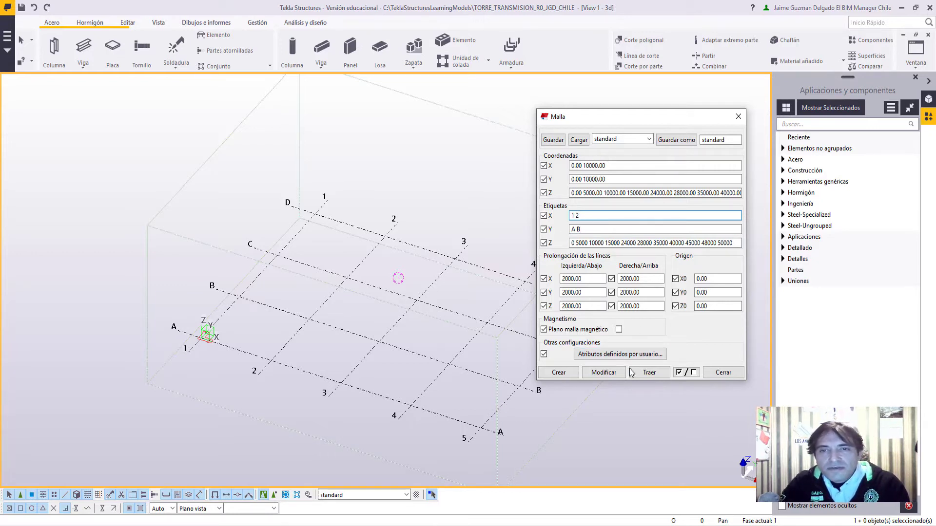
{"action": "left_click", "coordinate": [607, 375]}
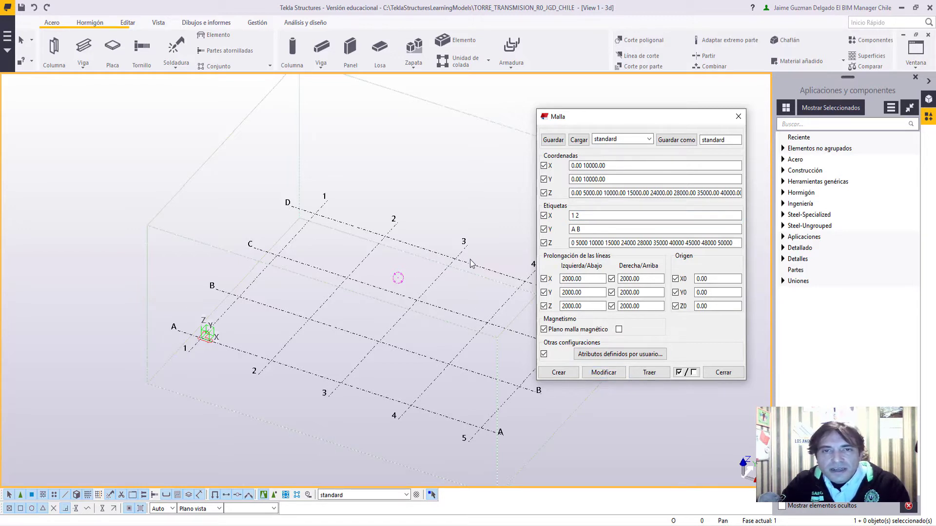
{"action": "left_click", "coordinate": [450, 264]}
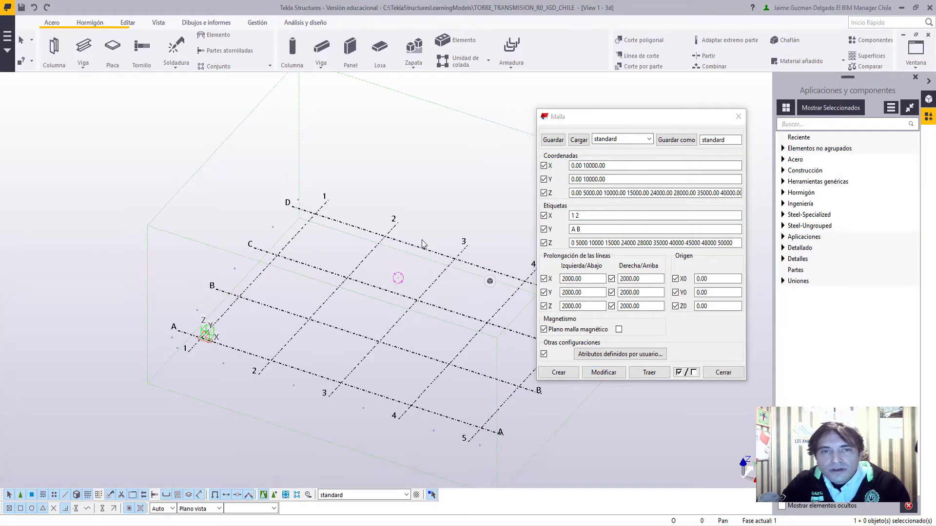
Apply Modificar to the grid, move the replacement confirmation aside, and review the slide callout
{"action": "left_click", "coordinate": [621, 369]}
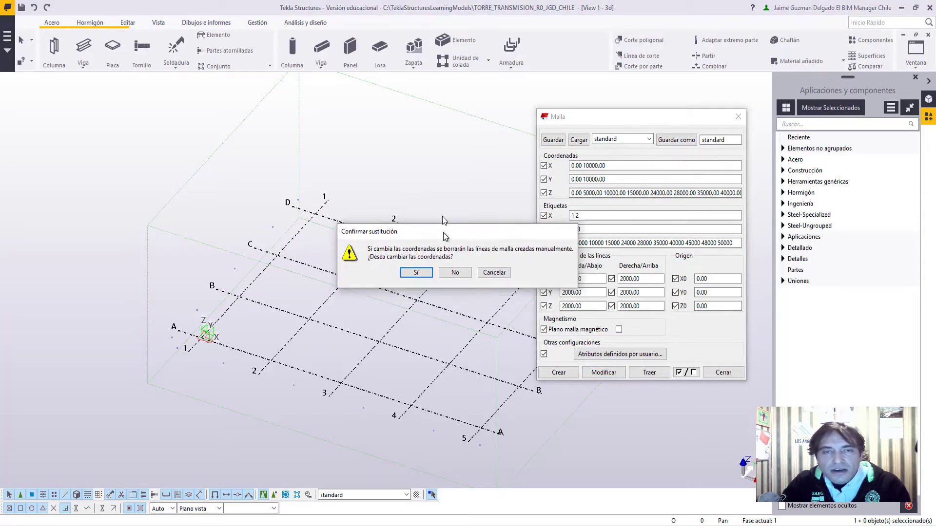
{"action": "left_click_drag", "start_coordinate": [444, 233], "coordinate": [413, 180]}
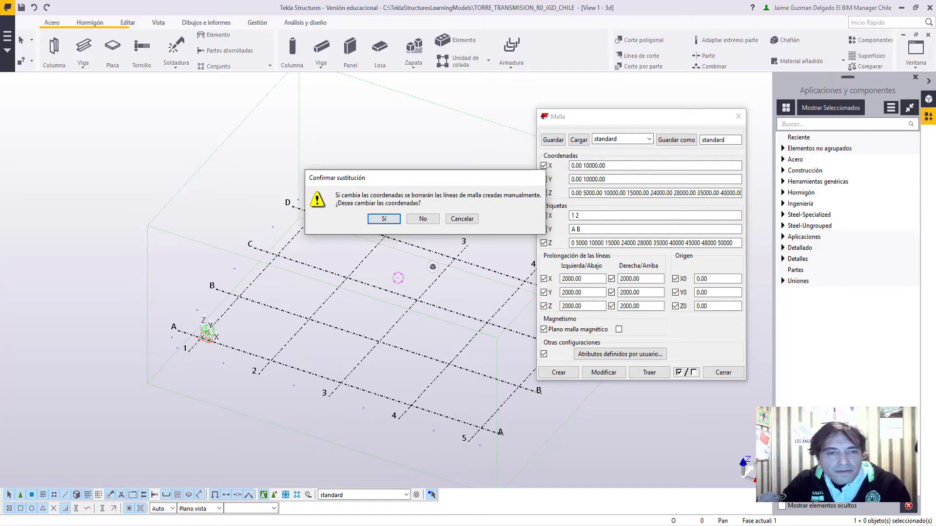
{"action": "left_click", "coordinate": [233, 490]}
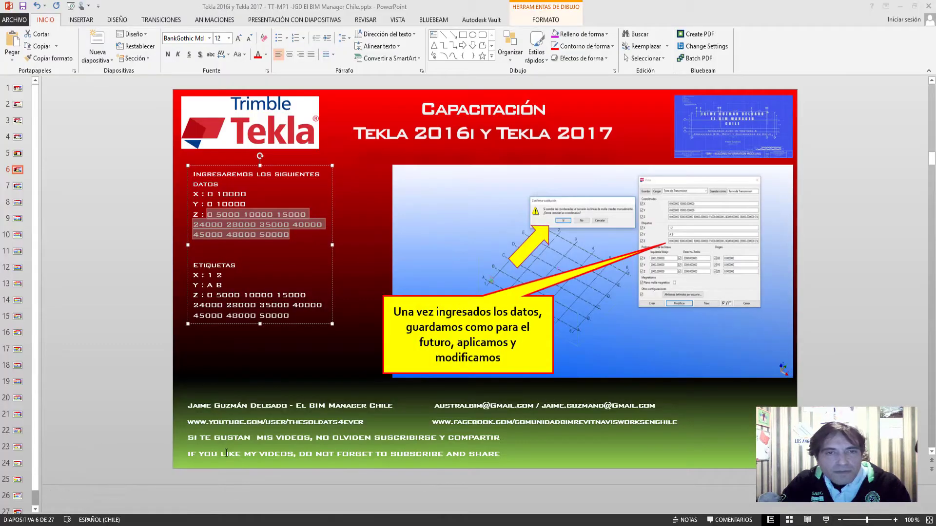
{"action": "left_click", "coordinate": [163, 255]}
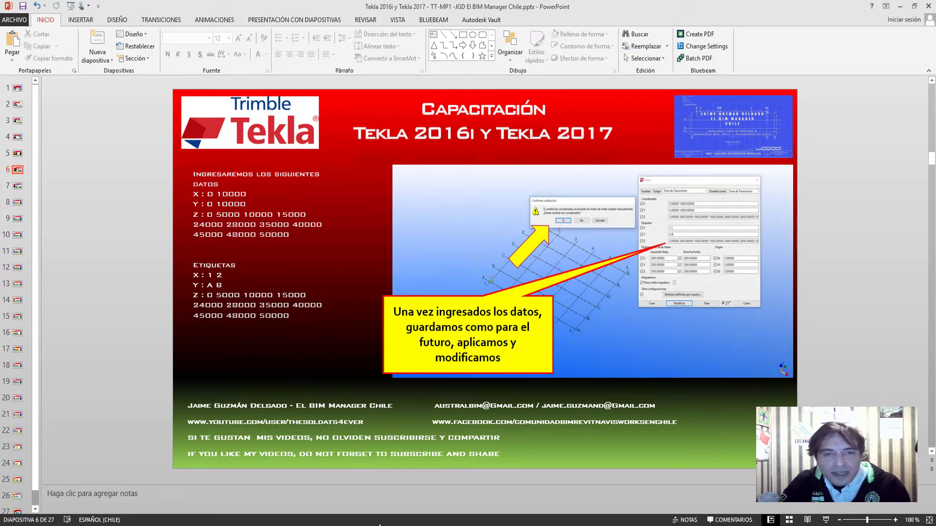
{"action": "left_click", "coordinate": [480, 507]}
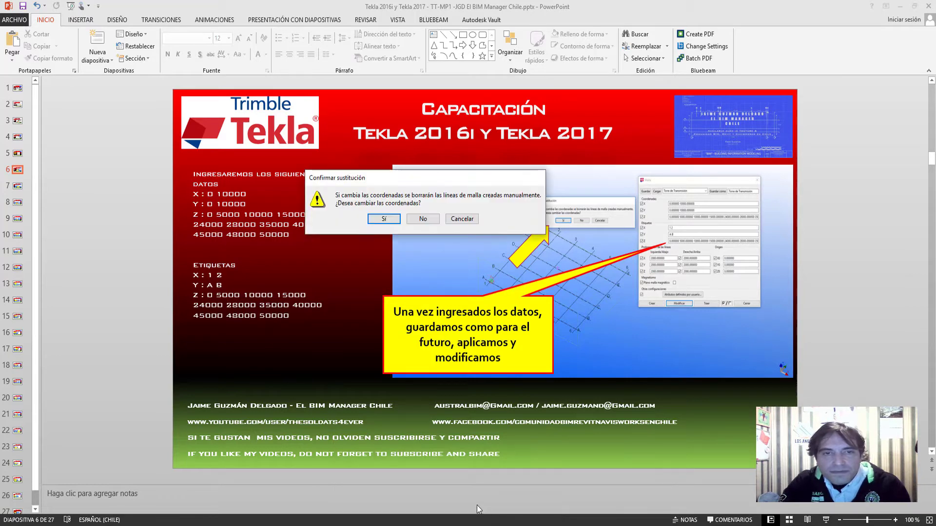
{"action": "mouse_move", "coordinate": [434, 520]}
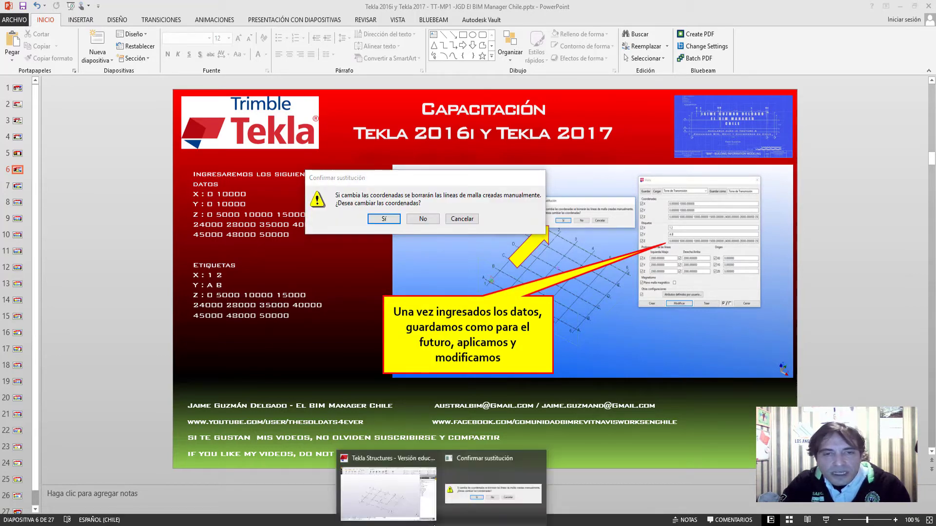
{"action": "left_click", "coordinate": [389, 485]}
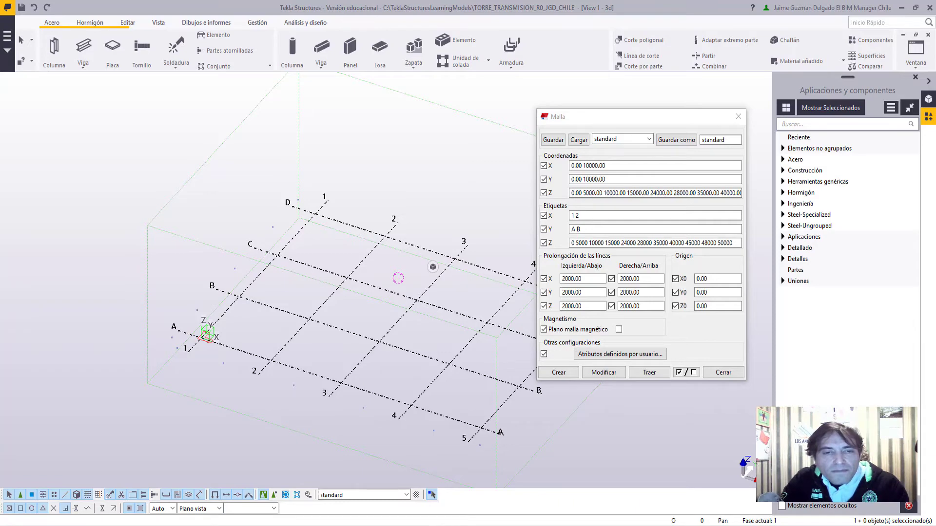
{"action": "left_click", "coordinate": [250, 487]}
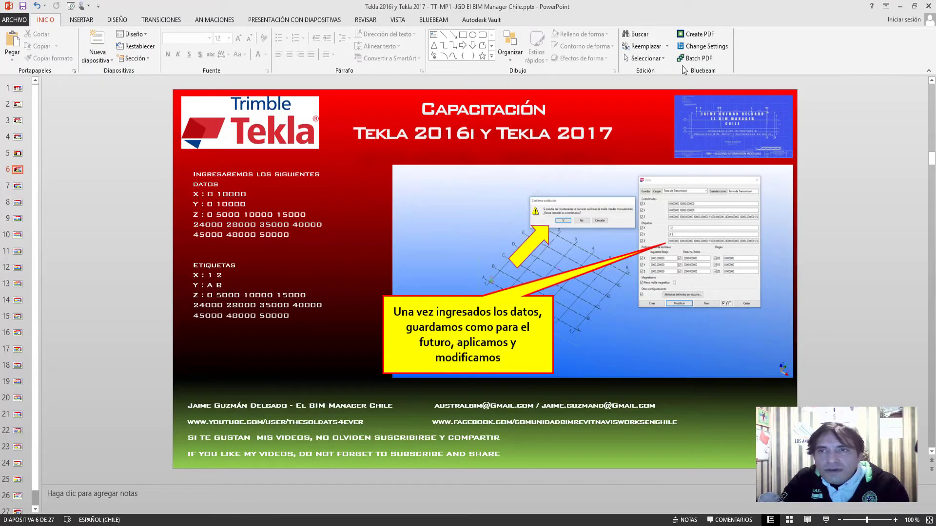
Confirm the grid replacement with Sí and close the Malla dialog
{"action": "left_click", "coordinate": [900, 6]}
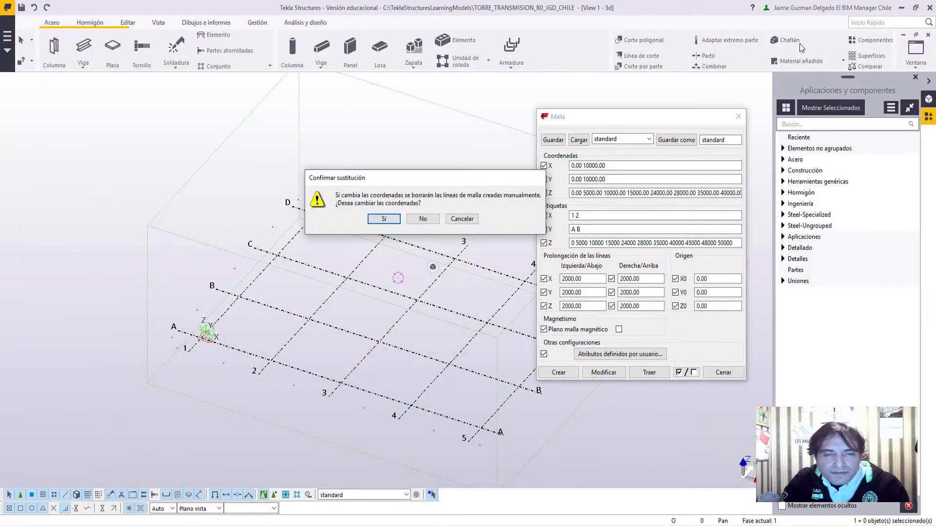
{"action": "left_click", "coordinate": [385, 219]}
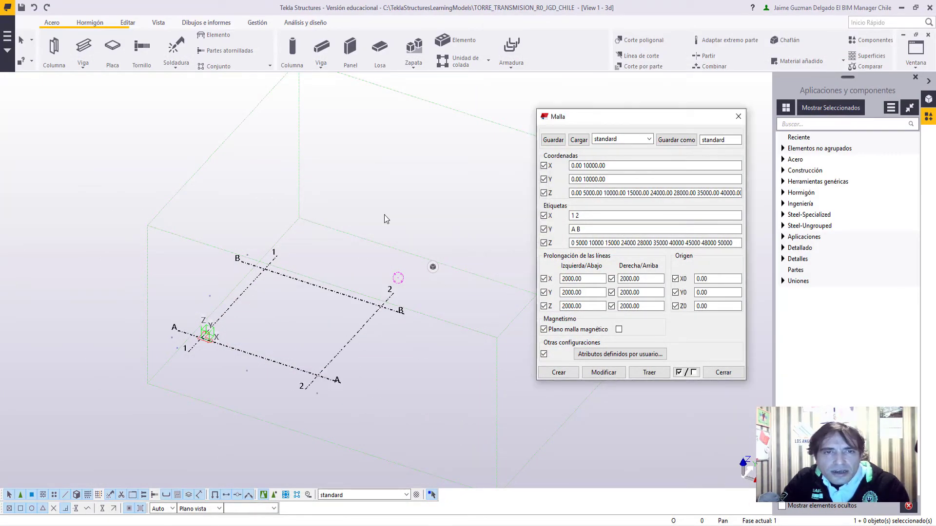
{"action": "middle_click_drag", "start_coordinate": [307, 332], "coordinate": [332, 330]}
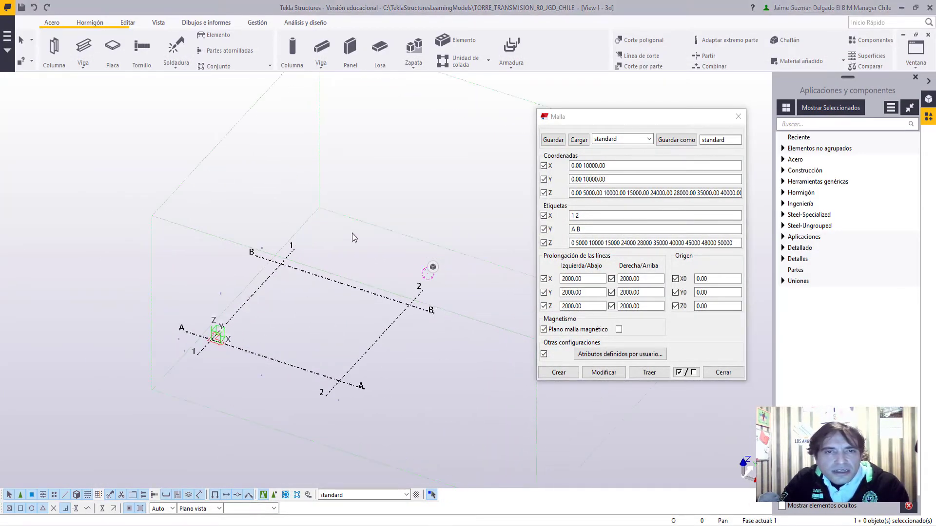
{"action": "left_click", "coordinate": [723, 373]}
{"action": "middle_click_drag", "start_coordinate": [339, 337], "coordinate": [413, 338]}
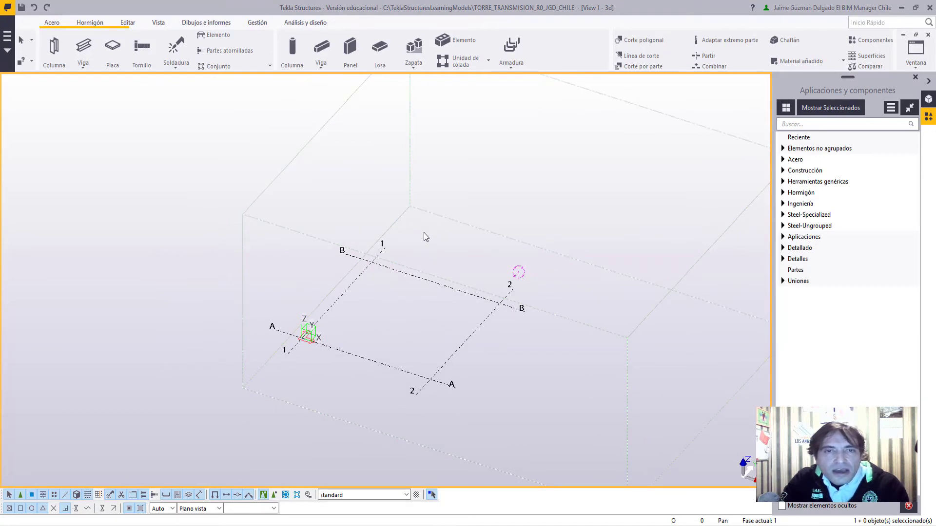
Fit the work area to the entire model, redraw the view, and zoom to the grid
{"action": "right_click", "coordinate": [425, 236]}
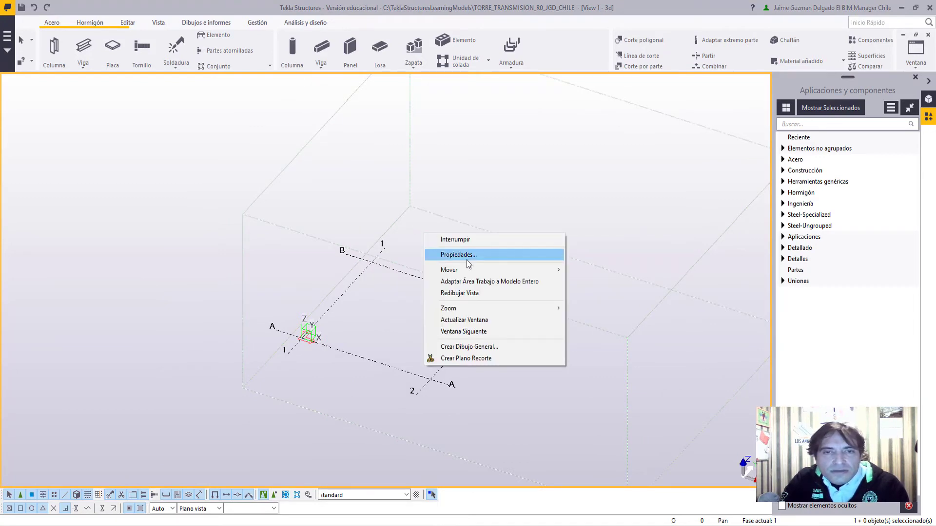
{"action": "left_click", "coordinate": [484, 283]}
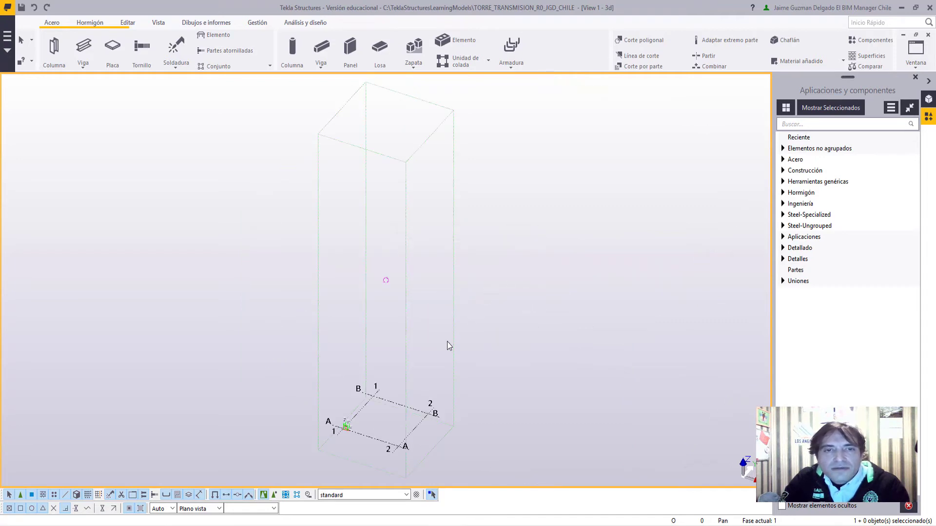
{"action": "right_click", "coordinate": [498, 298]}
{"action": "left_click", "coordinate": [539, 361]}
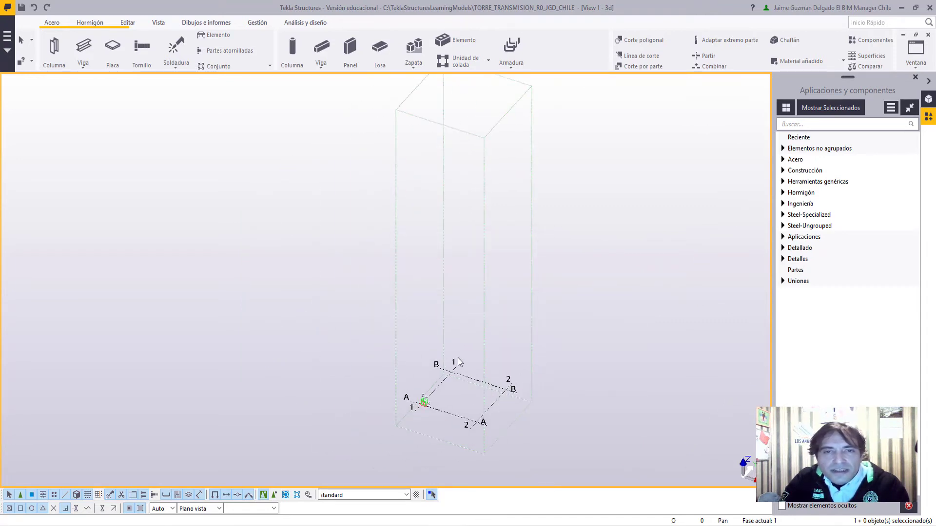
{"action": "scroll", "coordinate": [477, 439], "scroll_direction": "up", "scroll_amount": 2}
{"action": "scroll", "coordinate": [477, 439], "scroll_direction": "up", "scroll_amount": 2}
{"action": "scroll", "coordinate": [477, 439], "scroll_direction": "up", "scroll_amount": 2}
{"action": "scroll", "coordinate": [437, 330], "scroll_direction": "up", "scroll_amount": 3}
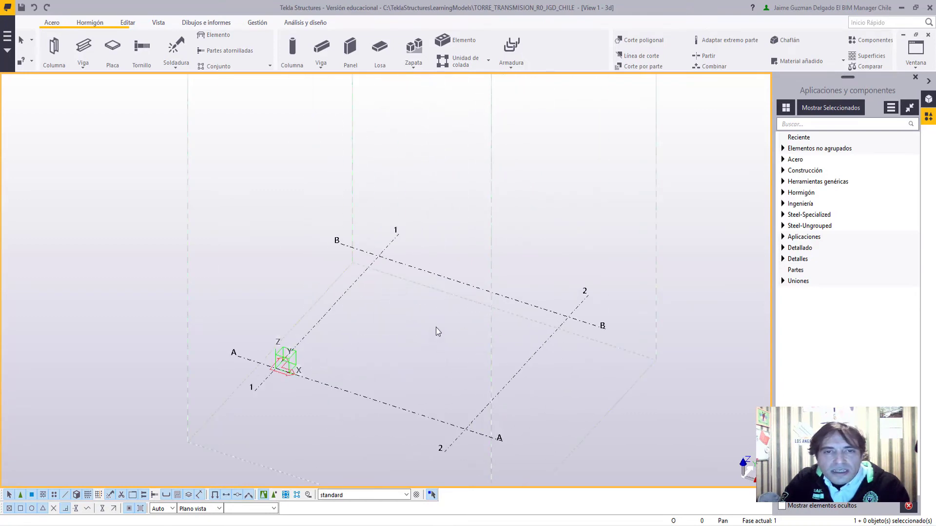
{"action": "scroll", "coordinate": [404, 324], "scroll_direction": "up", "scroll_amount": 2}
{"action": "middle_click_drag", "start_coordinate": [412, 378], "coordinate": [395, 355]}
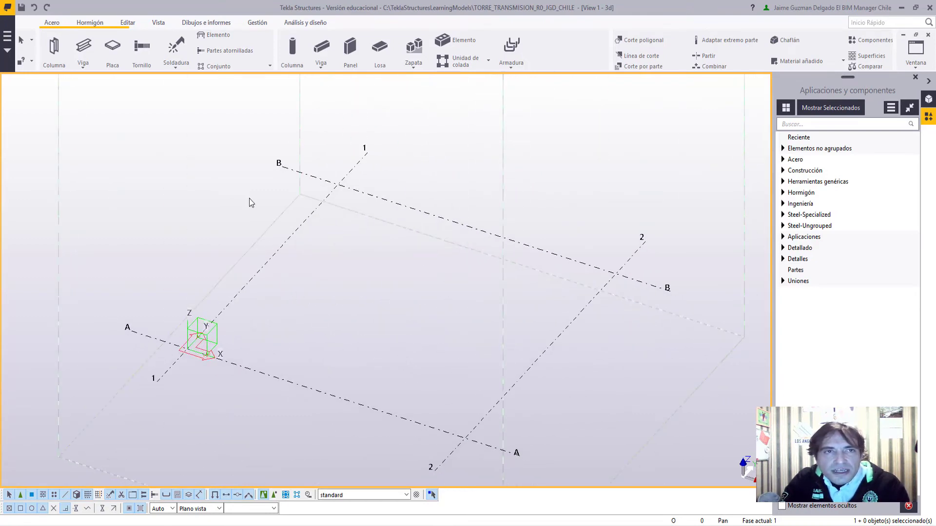
Measure the free distance from B/1 to B/2, showing 10000 mm
{"action": "left_click", "coordinate": [143, 23]}
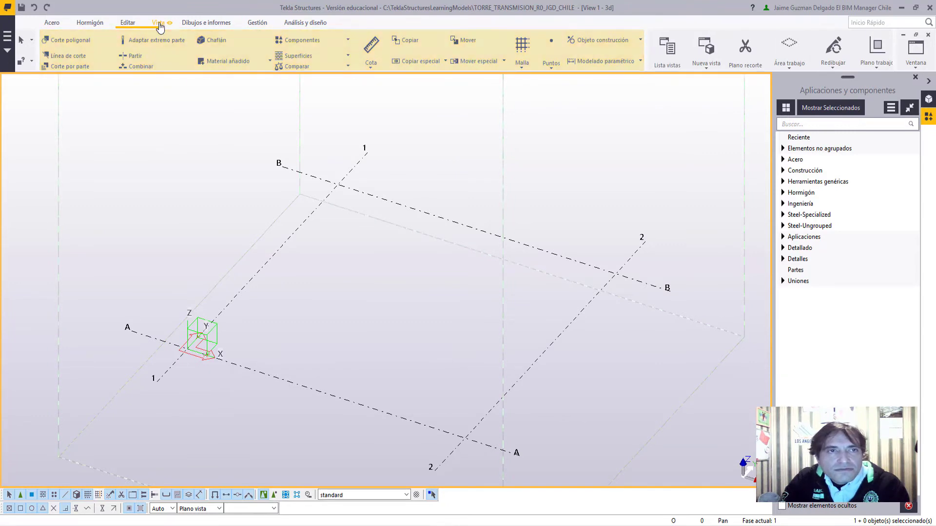
{"action": "left_click", "coordinate": [158, 25]}
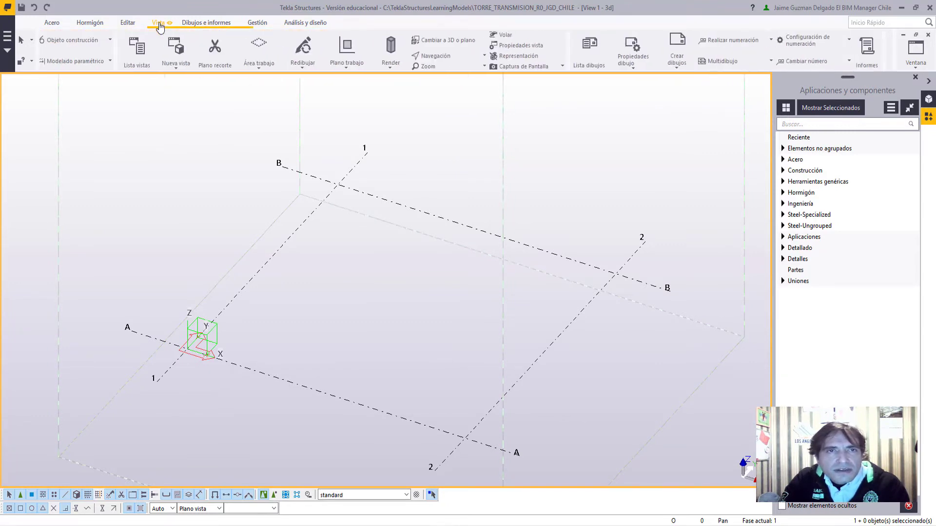
{"action": "left_click", "coordinate": [129, 22]}
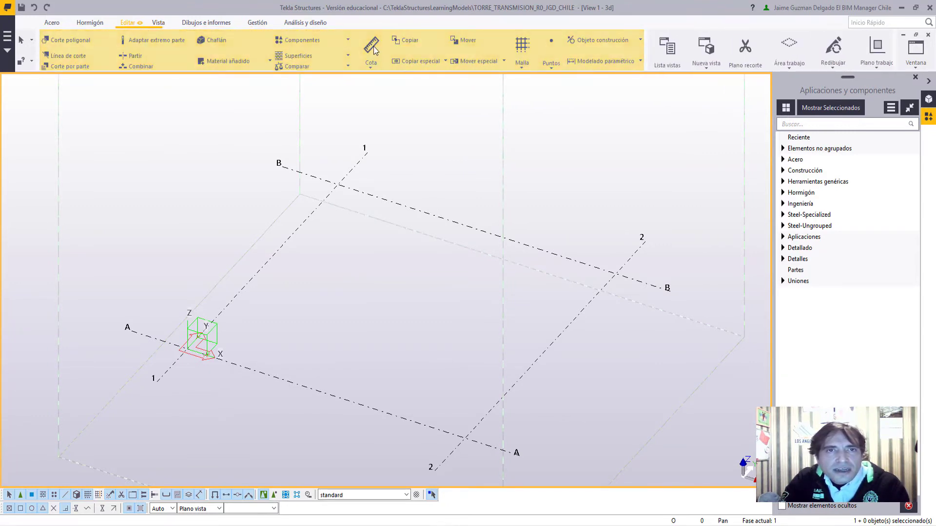
{"action": "left_click", "coordinate": [371, 64]}
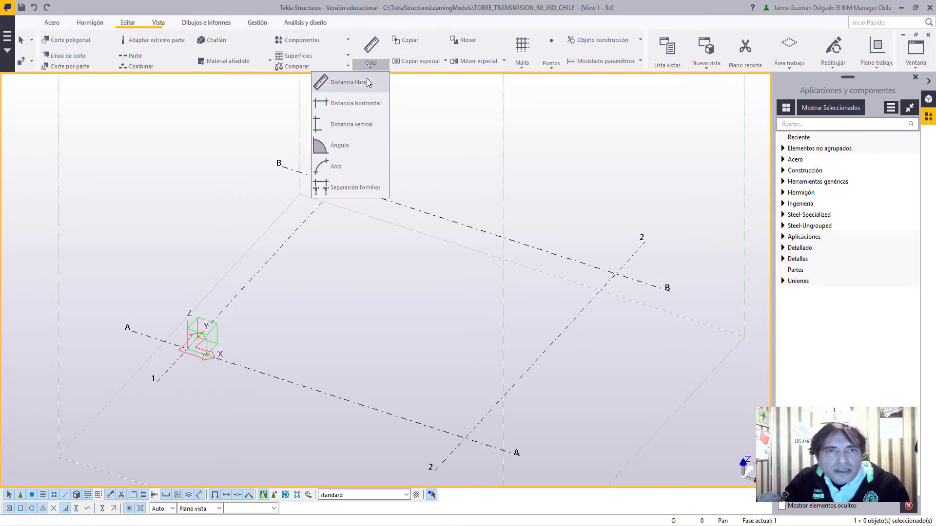
{"action": "left_click", "coordinate": [360, 89]}
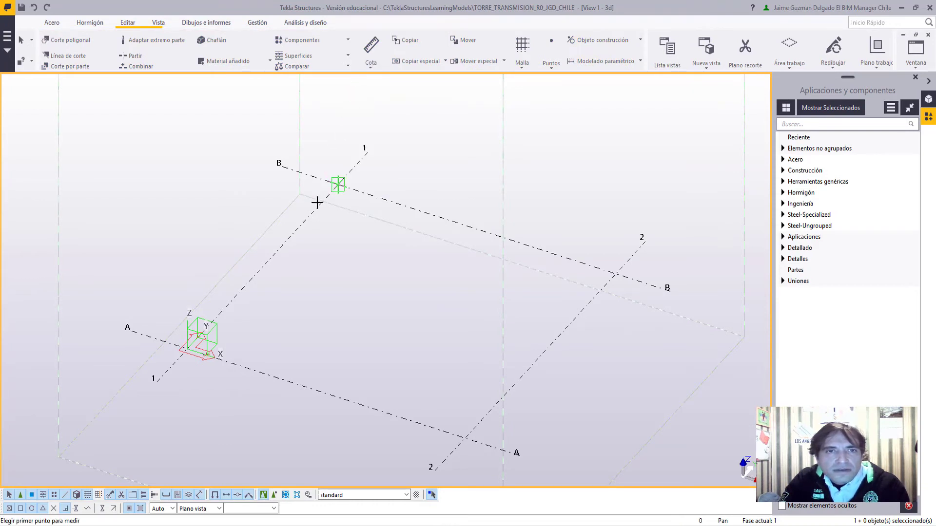
{"action": "left_click", "coordinate": [340, 186]}
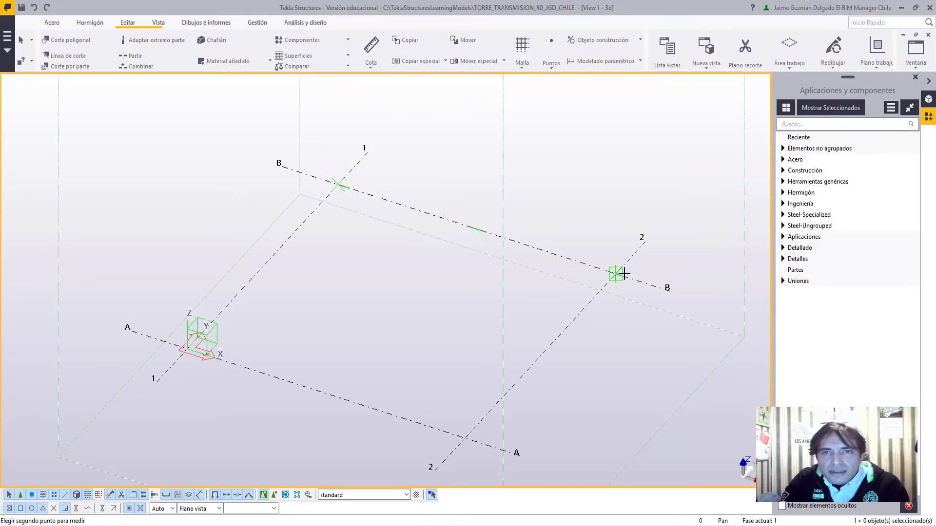
{"action": "left_click", "coordinate": [613, 271]}
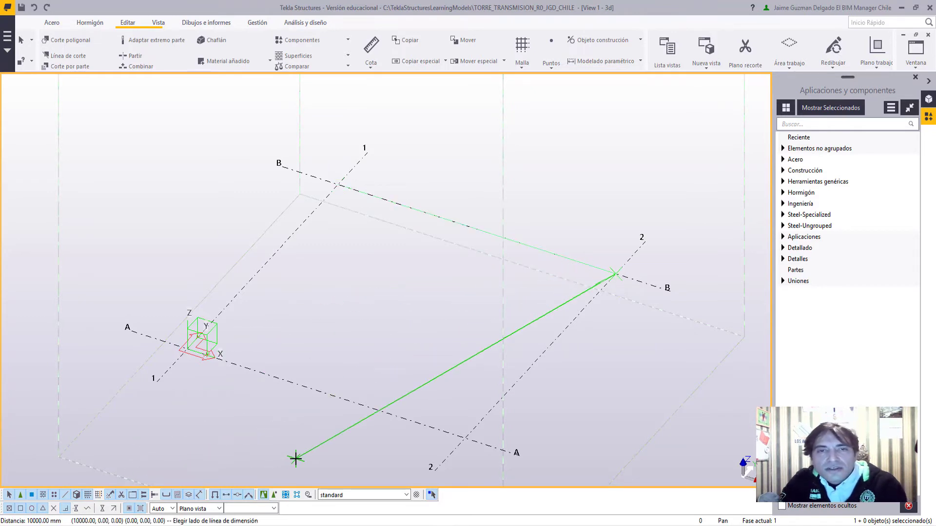
{"action": "left_click", "coordinate": [296, 455]}
Zoom out to view the tall work area, then return to the PowerPoint slide
{"action": "scroll", "coordinate": [431, 254], "scroll_direction": "down", "scroll_amount": 2}
{"action": "scroll", "coordinate": [431, 254], "scroll_direction": "down", "scroll_amount": 1}
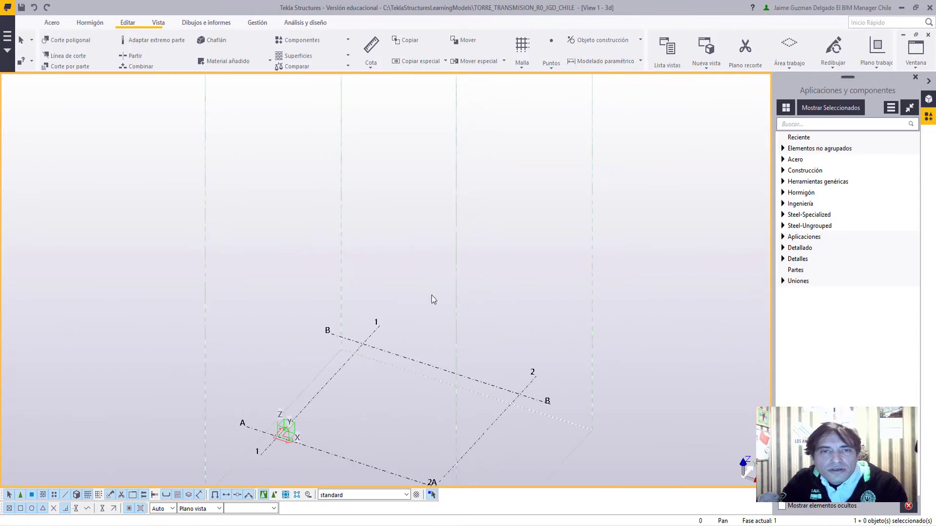
{"action": "scroll", "coordinate": [431, 296], "scroll_direction": "down", "scroll_amount": 2}
{"action": "scroll", "coordinate": [428, 317], "scroll_direction": "down", "scroll_amount": 1}
{"action": "scroll", "coordinate": [434, 329], "scroll_direction": "down", "scroll_amount": 2}
{"action": "middle_click_drag", "start_coordinate": [433, 321], "coordinate": [420, 376]}
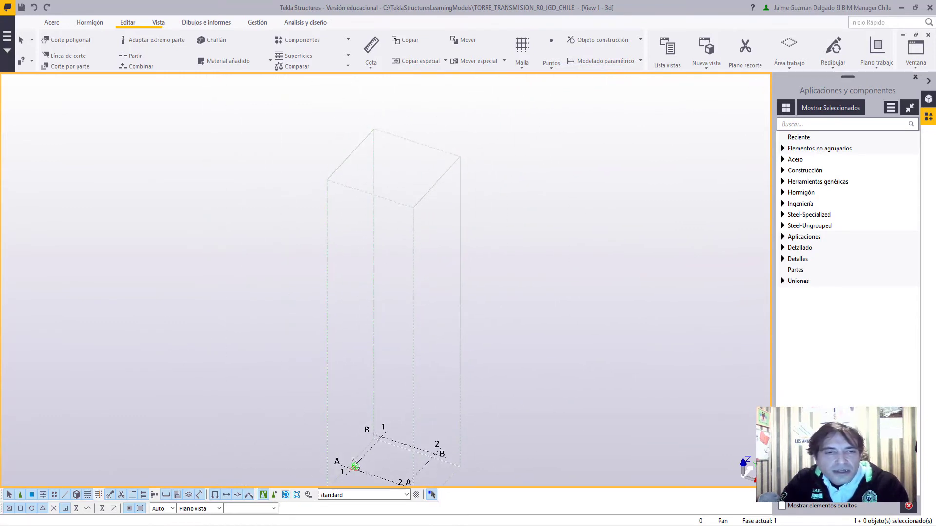
{"action": "left_click", "coordinate": [251, 483]}
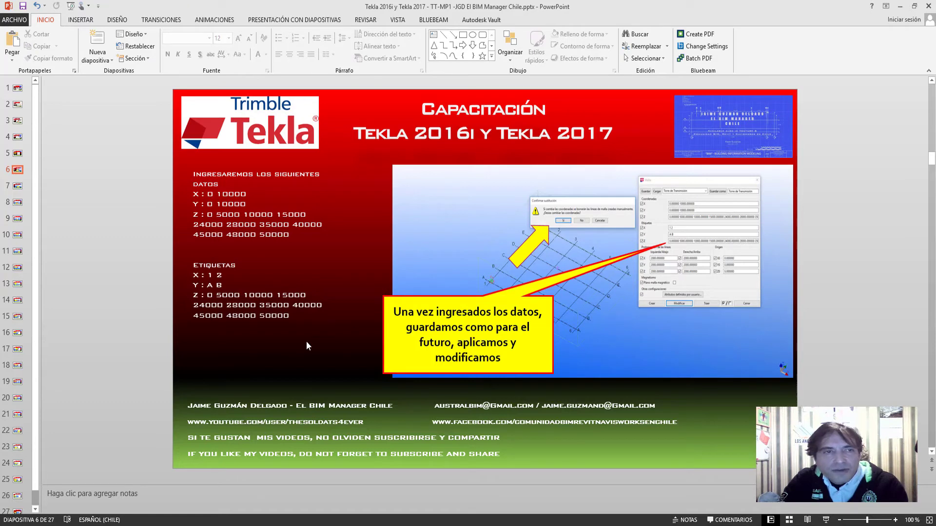
Review the PowerPoint slide 5 on the Malla dialog, then return to the Tekla tower grid view
{"action": "scroll", "coordinate": [307, 342], "scroll_direction": "up", "scroll_amount": 1}
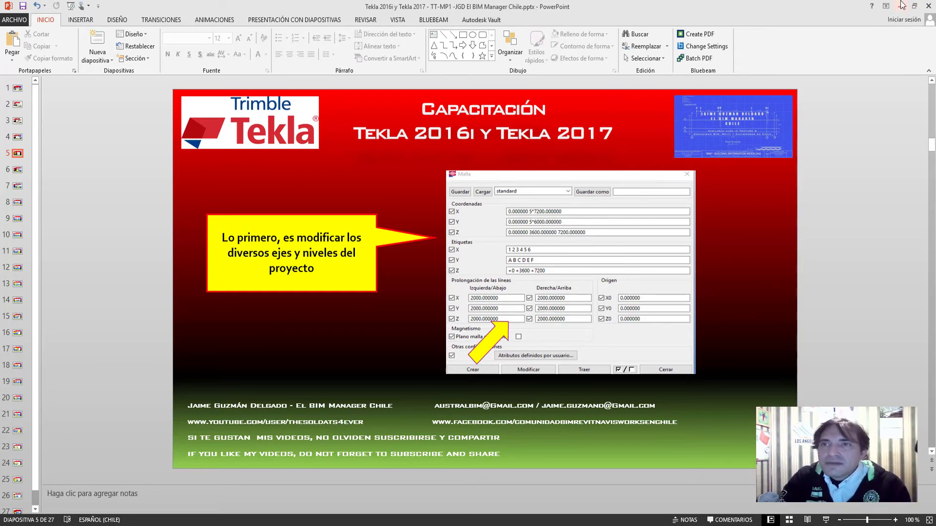
{"action": "key", "text": "alt+Tab"}
{"action": "scroll", "coordinate": [482, 338], "scroll_direction": "down", "scroll_amount": 2}
{"action": "middle_click_drag", "start_coordinate": [483, 339], "coordinate": [508, 299]}
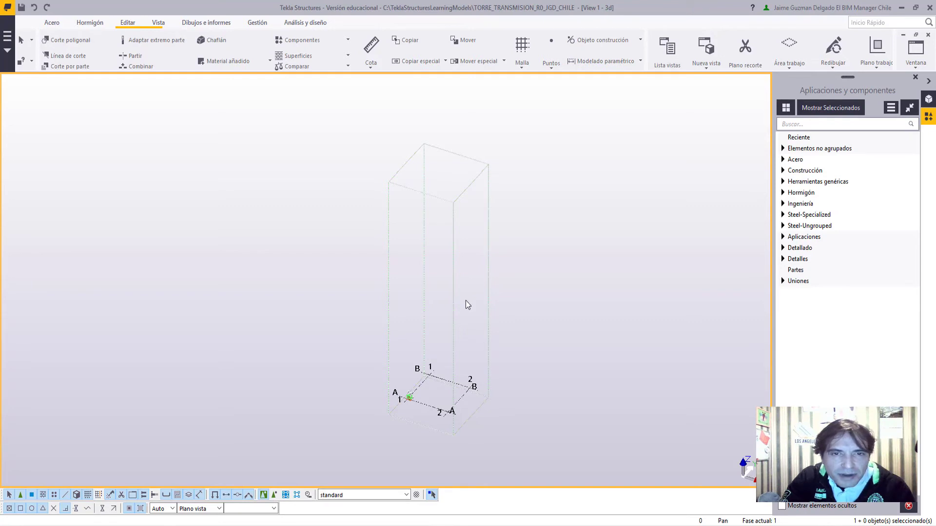
Zoom in and reopen the tower grid's properties, confirming X/Y 0 10000 and labels 1 2 / A B
{"action": "scroll", "coordinate": [429, 400], "scroll_direction": "up", "scroll_amount": 3}
{"action": "scroll", "coordinate": [433, 394], "scroll_direction": "up", "scroll_amount": 3}
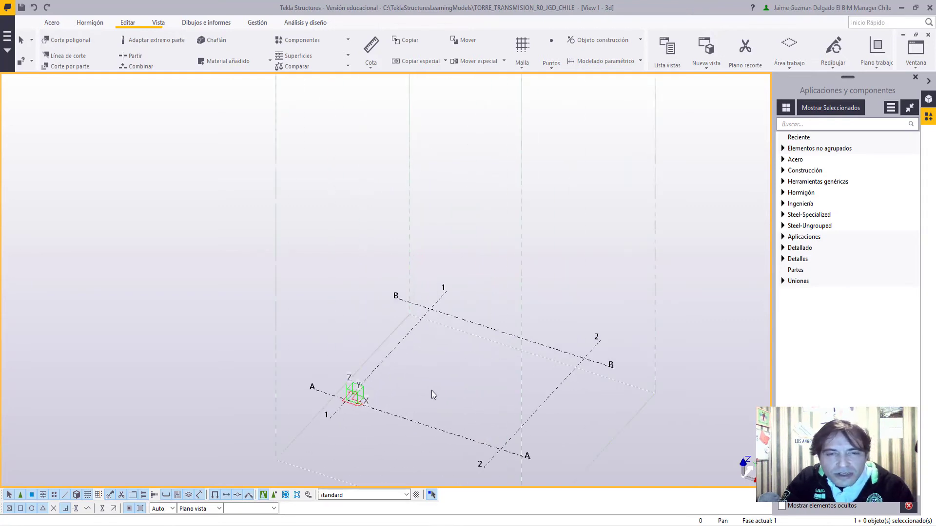
{"action": "double_click", "coordinate": [460, 318]}
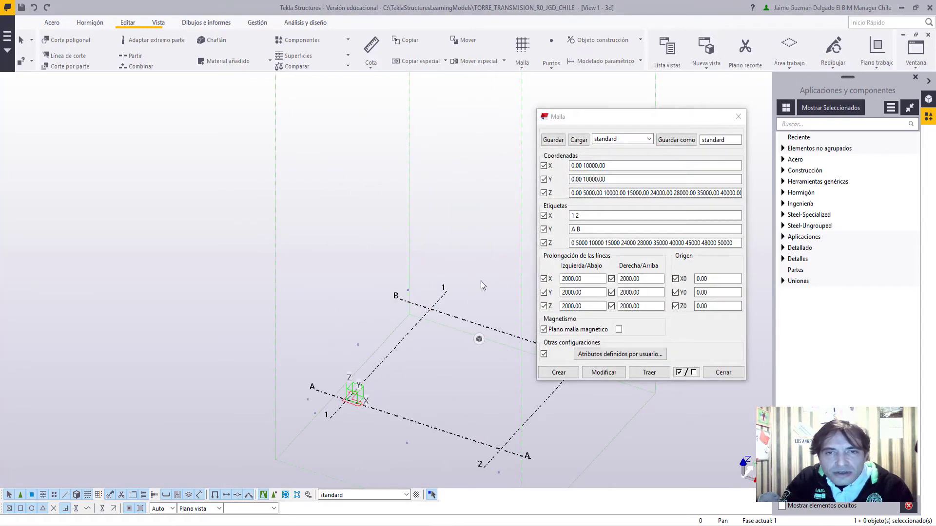
{"action": "left_click_drag", "start_coordinate": [619, 119], "coordinate": [685, 126]}
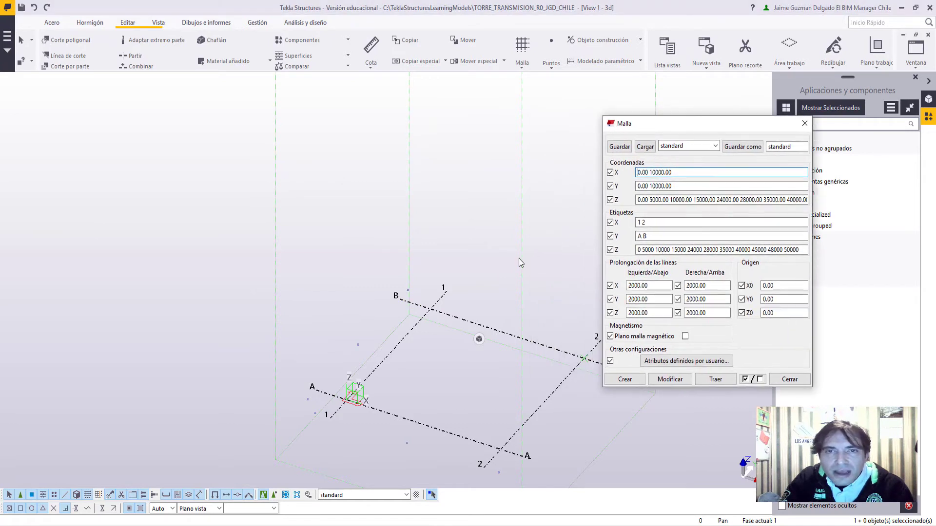
{"action": "middle_click_drag", "start_coordinate": [492, 353], "coordinate": [347, 354]}
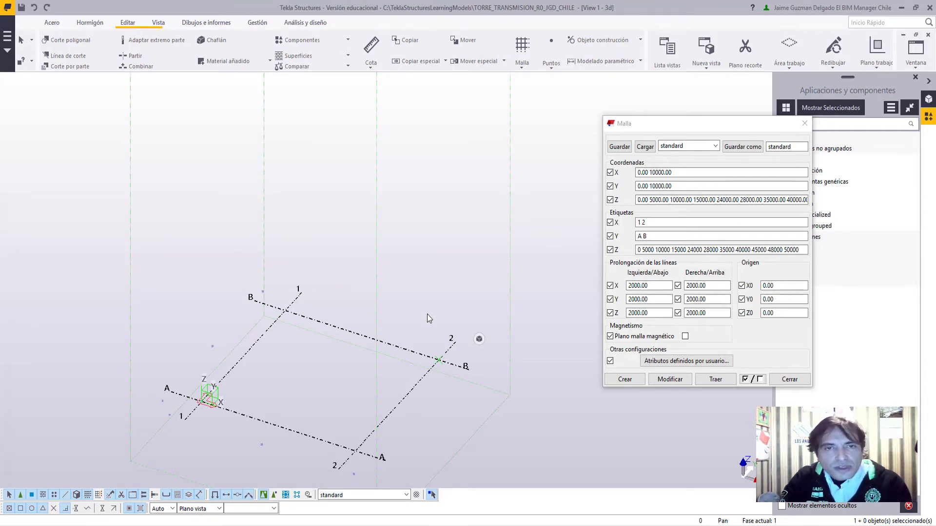
{"action": "scroll", "coordinate": [425, 325], "scroll_direction": "down", "scroll_amount": 2}
{"action": "scroll", "coordinate": [425, 333], "scroll_direction": "down", "scroll_amount": 2}
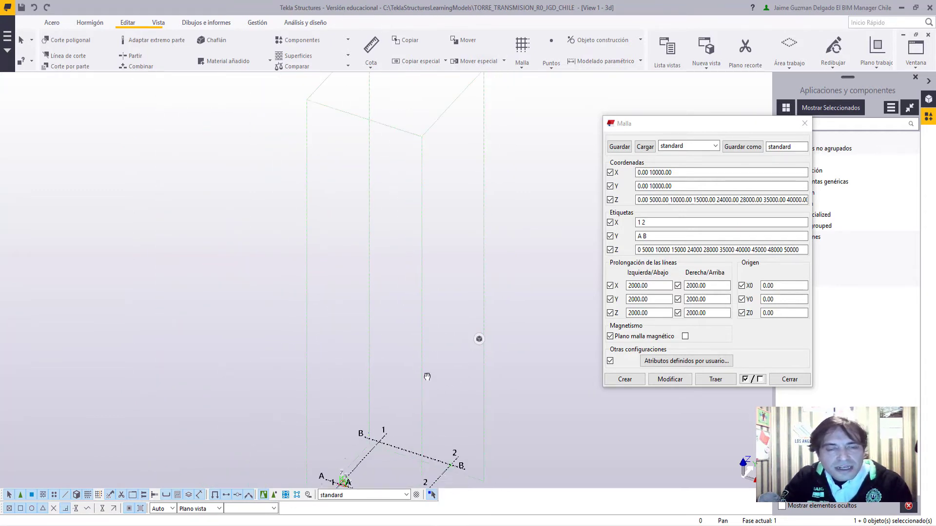
{"action": "middle_click_drag", "start_coordinate": [429, 376], "coordinate": [397, 307]}
{"action": "scroll", "coordinate": [396, 306], "scroll_direction": "down", "scroll_amount": 1}
{"action": "scroll", "coordinate": [397, 305], "scroll_direction": "down", "scroll_amount": 1}
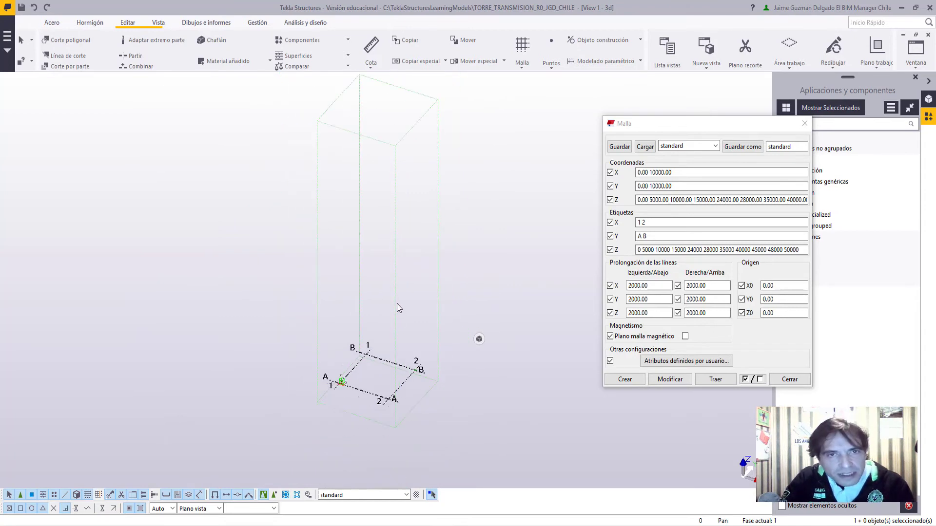
{"action": "scroll", "coordinate": [372, 326], "scroll_direction": "down", "scroll_amount": 1}
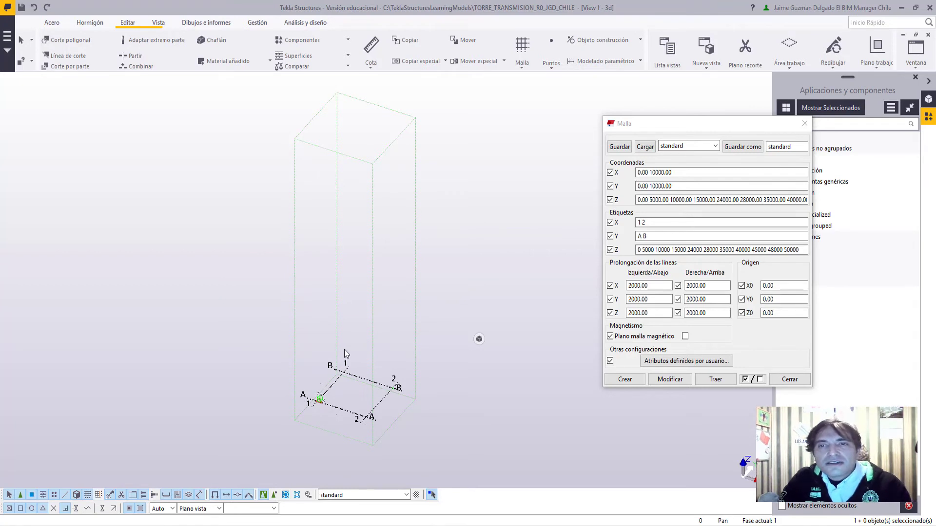
{"action": "scroll", "coordinate": [295, 369], "scroll_direction": "down", "scroll_amount": 1}
{"action": "scroll", "coordinate": [283, 370], "scroll_direction": "up", "scroll_amount": 1}
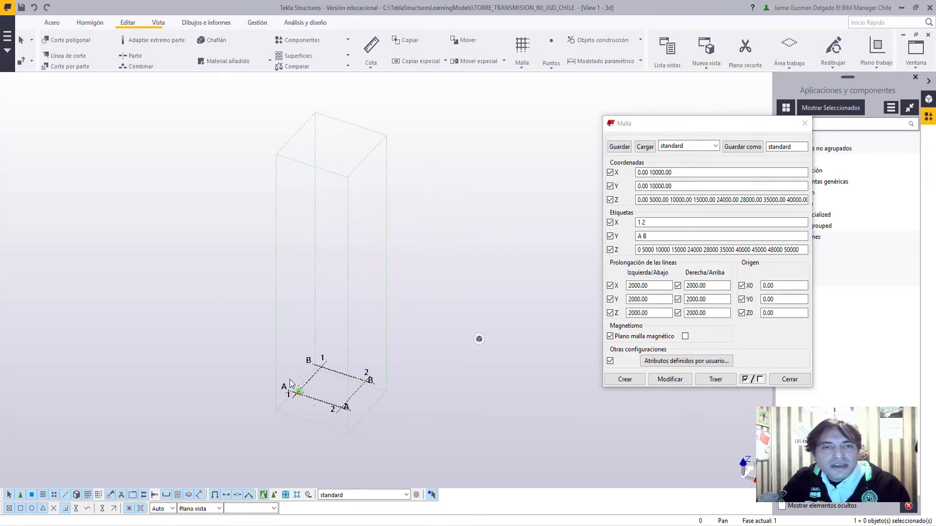
{"action": "scroll", "coordinate": [273, 375], "scroll_direction": "up", "scroll_amount": 1}
{"action": "mouse_move", "coordinate": [352, 341]}
{"action": "middle_mouse_down", "text": "ctrl"}
{"action": "mouse_move", "coordinate": [376, 365]}
{"action": "mouse_move", "coordinate": [396, 367]}
{"action": "middle_mouse_up", "text": "ctrl"}
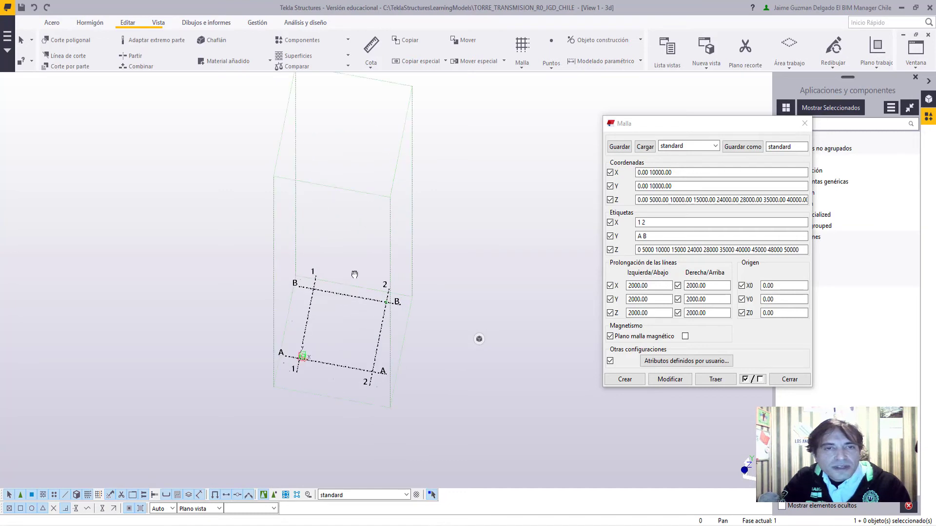
{"action": "scroll", "coordinate": [369, 318], "scroll_direction": "up", "scroll_amount": 2}
{"action": "mouse_move", "coordinate": [370, 318]}
{"action": "middle_mouse_down"}
{"action": "mouse_move", "coordinate": [374, 339]}
{"action": "mouse_move", "coordinate": [230, 324]}
{"action": "middle_mouse_up"}
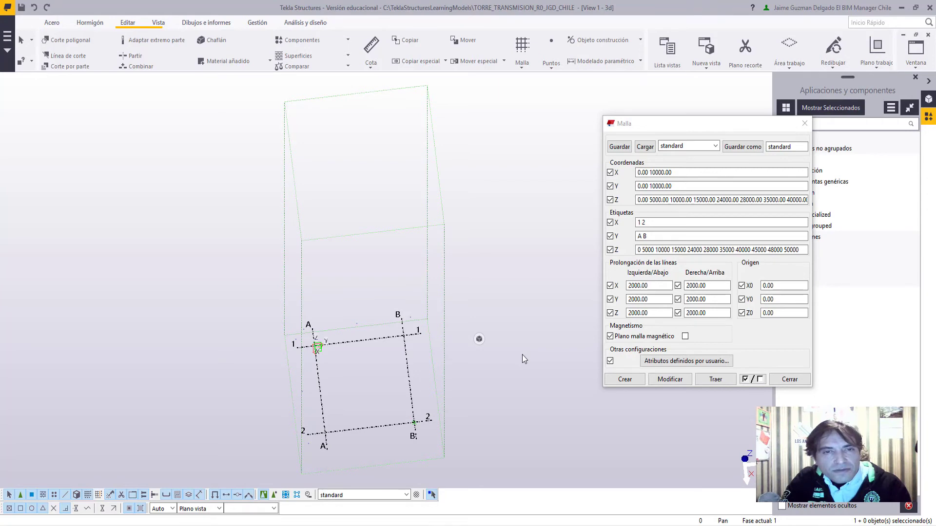
{"action": "middle_click_drag", "start_coordinate": [299, 355], "coordinate": [462, 379], "text": "ctrl"}
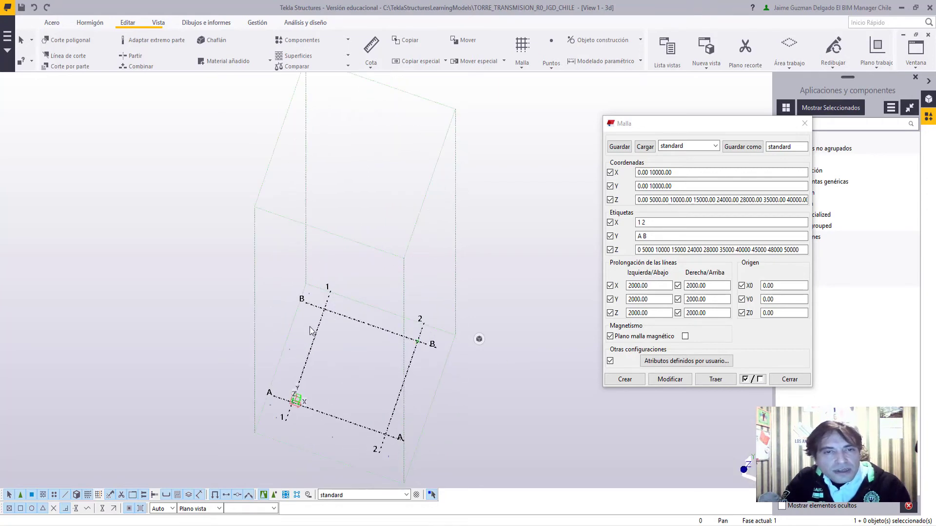
{"action": "scroll", "coordinate": [305, 320], "scroll_direction": "up", "scroll_amount": 1}
{"action": "scroll", "coordinate": [339, 429], "scroll_direction": "up", "scroll_amount": 2}
{"action": "scroll", "coordinate": [340, 429], "scroll_direction": "up", "scroll_amount": 2}
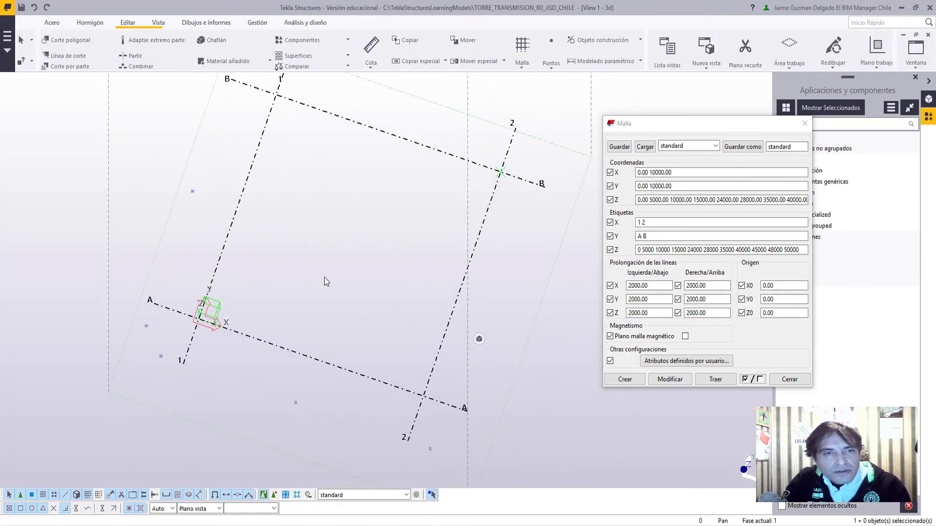
{"action": "mouse_move", "coordinate": [280, 314]}
{"action": "middle_mouse_down", "text": "ctrl"}
{"action": "mouse_move", "coordinate": [245, 270]}
{"action": "mouse_move", "coordinate": [285, 373]}
{"action": "mouse_move", "coordinate": [391, 340]}
{"action": "mouse_move", "coordinate": [336, 346]}
{"action": "mouse_move", "coordinate": [304, 330]}
{"action": "middle_mouse_up", "text": "ctrl"}
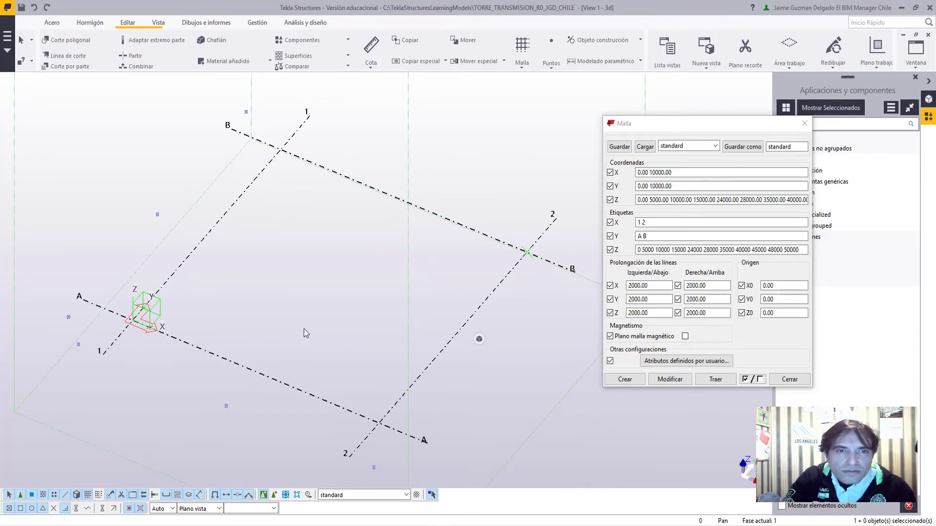
{"action": "scroll", "coordinate": [318, 243], "scroll_direction": "down", "scroll_amount": 1}
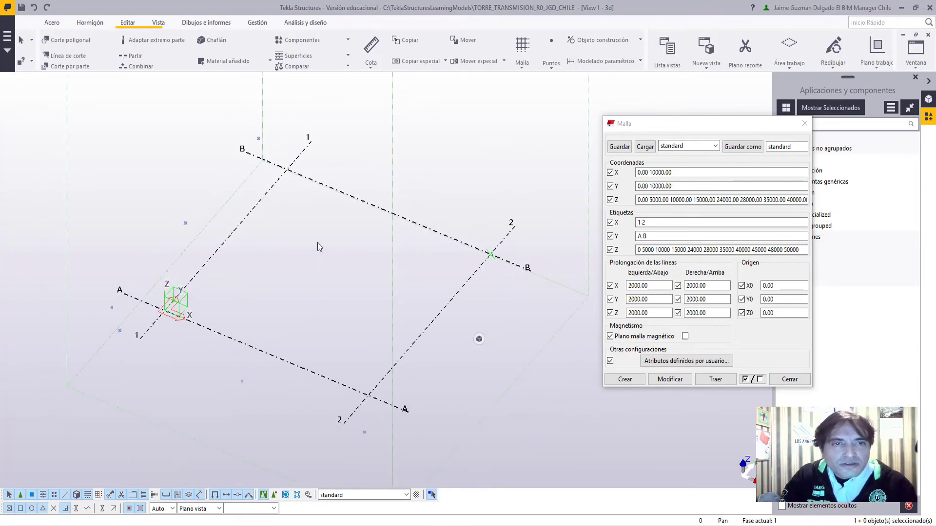
{"action": "scroll", "coordinate": [317, 242], "scroll_direction": "down", "scroll_amount": 2}
{"action": "mouse_move", "coordinate": [335, 169]}
{"action": "middle_mouse_down"}
{"action": "mouse_move", "coordinate": [355, 401]}
{"action": "mouse_move", "coordinate": [370, 372]}
{"action": "mouse_move", "coordinate": [380, 374]}
{"action": "middle_mouse_up"}
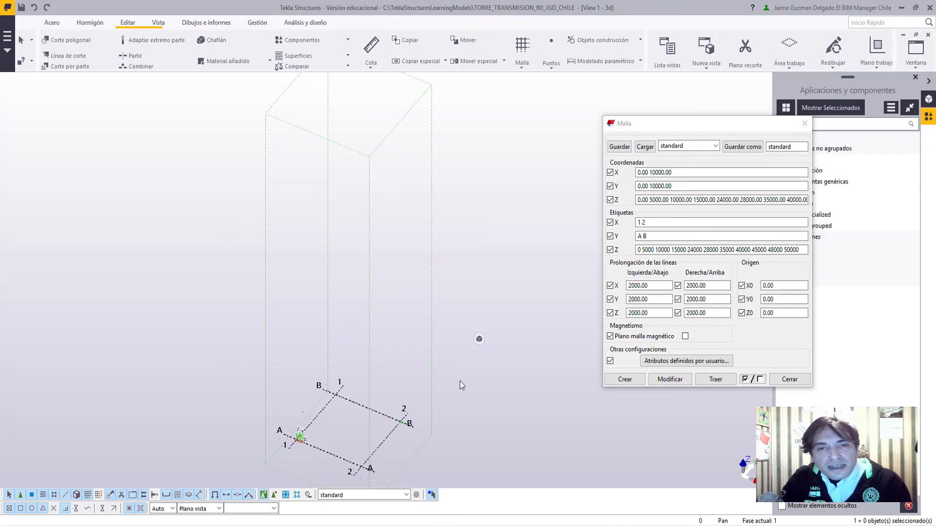
{"action": "middle_click_drag", "start_coordinate": [485, 229], "coordinate": [467, 251], "text": "ctrl"}
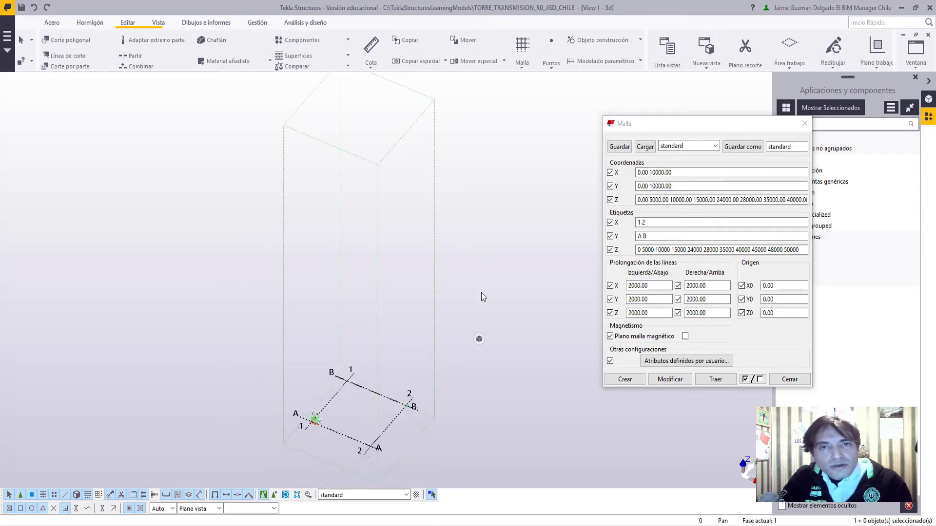
{"action": "middle_click_drag", "start_coordinate": [481, 292], "coordinate": [501, 376], "text": "ctrl"}
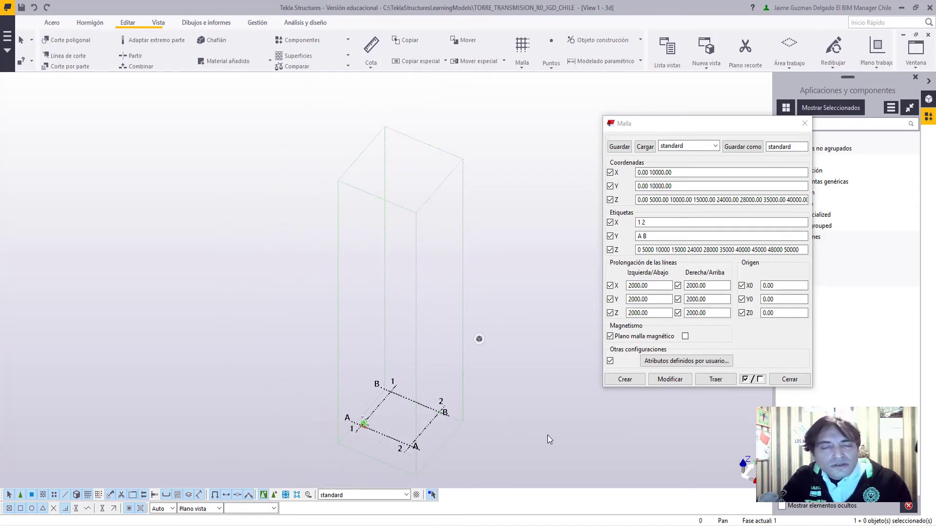
{"action": "mouse_move", "coordinate": [548, 435]}
{"action": "middle_mouse_down"}
{"action": "mouse_move", "coordinate": [502, 392]}
{"action": "mouse_move", "coordinate": [329, 396]}
{"action": "mouse_move", "coordinate": [312, 328]}
{"action": "mouse_move", "coordinate": [347, 289]}
{"action": "mouse_move", "coordinate": [431, 324]}
{"action": "middle_mouse_up"}
{"action": "mouse_move", "coordinate": [515, 252]}
{"action": "middle_mouse_down"}
{"action": "mouse_move", "coordinate": [573, 279]}
{"action": "mouse_move", "coordinate": [577, 209]}
{"action": "mouse_move", "coordinate": [561, 269]}
{"action": "middle_mouse_up"}
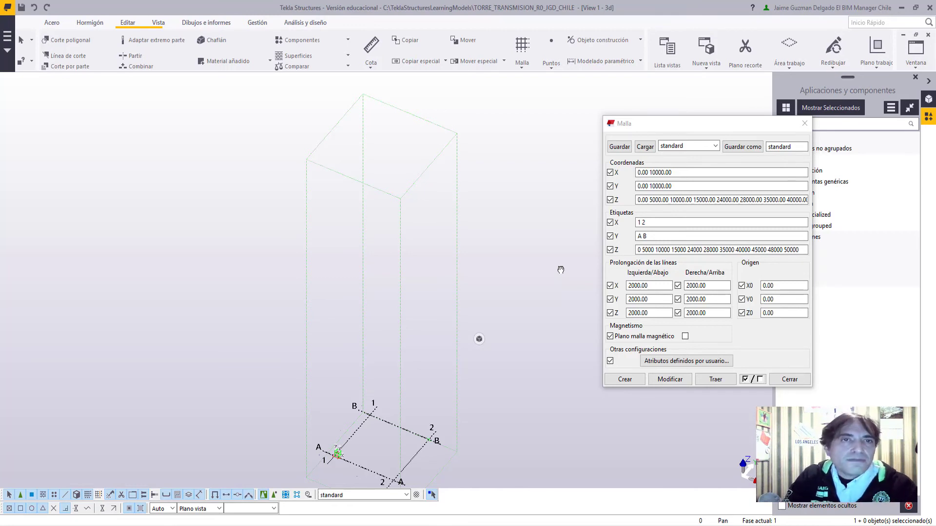
{"action": "scroll", "coordinate": [537, 243], "scroll_direction": "down", "scroll_amount": 1}
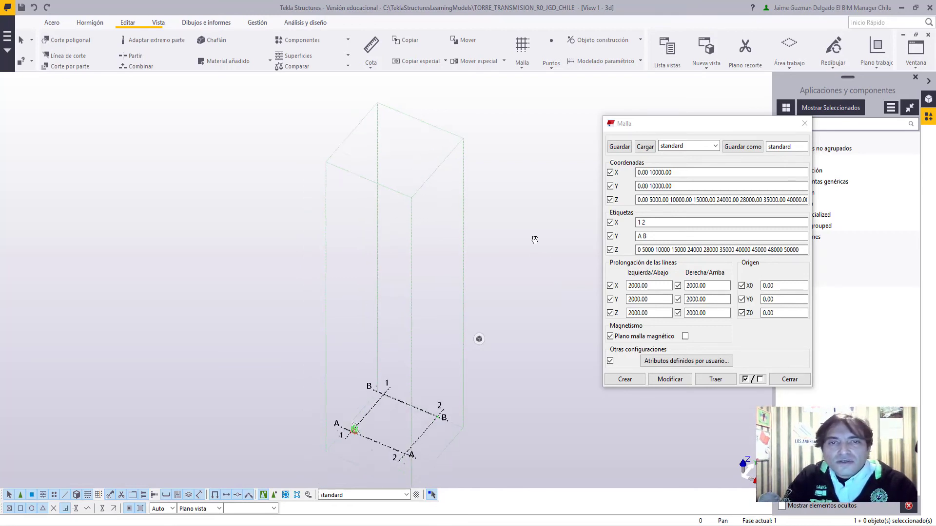
{"action": "middle_click_drag", "start_coordinate": [535, 240], "coordinate": [532, 227]}
{"action": "middle_click_drag", "start_coordinate": [514, 276], "coordinate": [540, 285]}
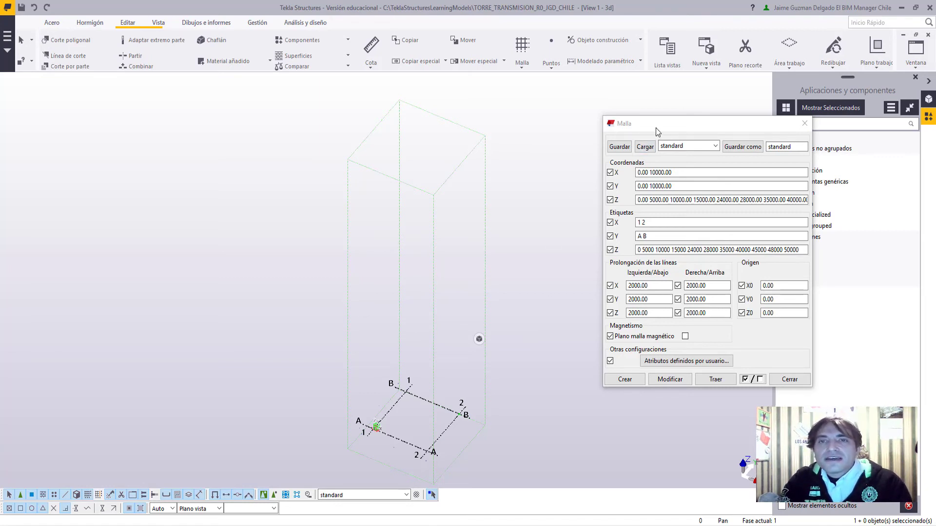
{"action": "left_click_drag", "start_coordinate": [656, 127], "coordinate": [597, 171]}
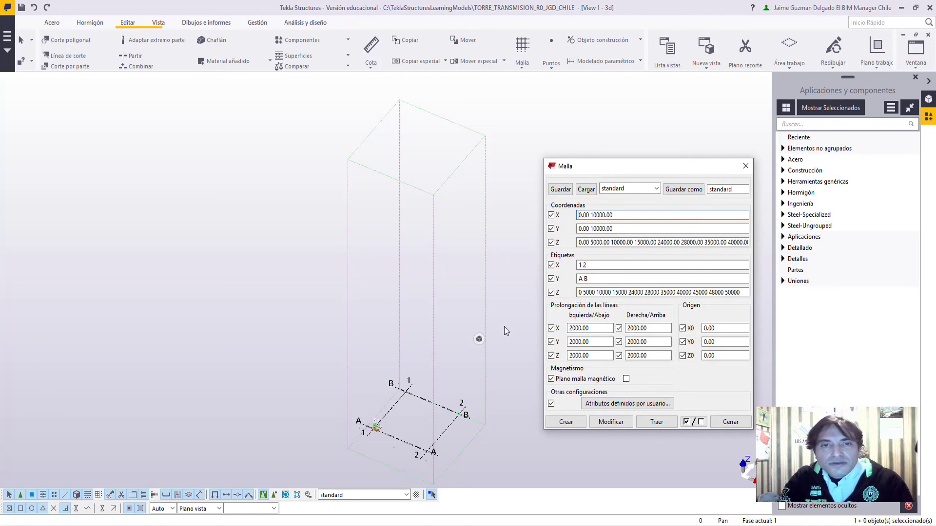
{"action": "scroll", "coordinate": [505, 330], "scroll_direction": "down", "scroll_amount": 2}
{"action": "middle_click_drag", "start_coordinate": [505, 355], "coordinate": [437, 386]}
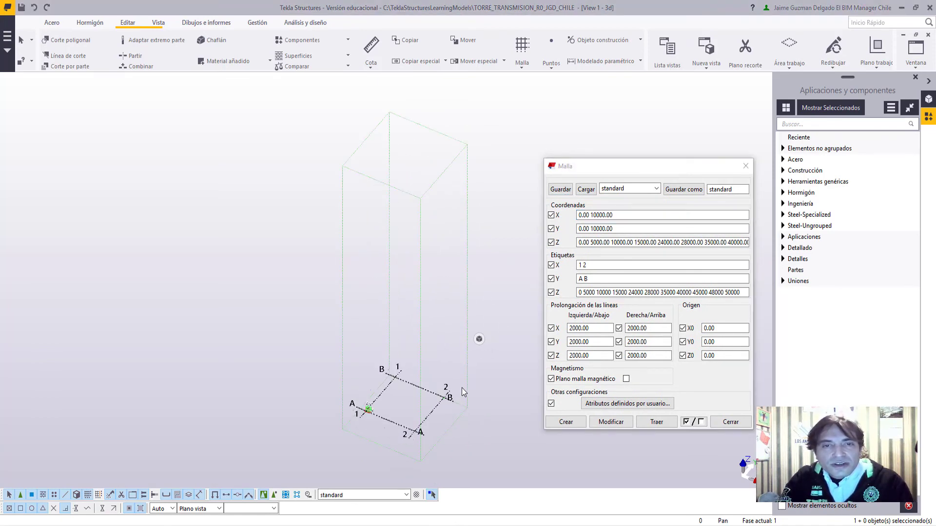
{"action": "middle_click_drag", "start_coordinate": [478, 385], "coordinate": [434, 392]}
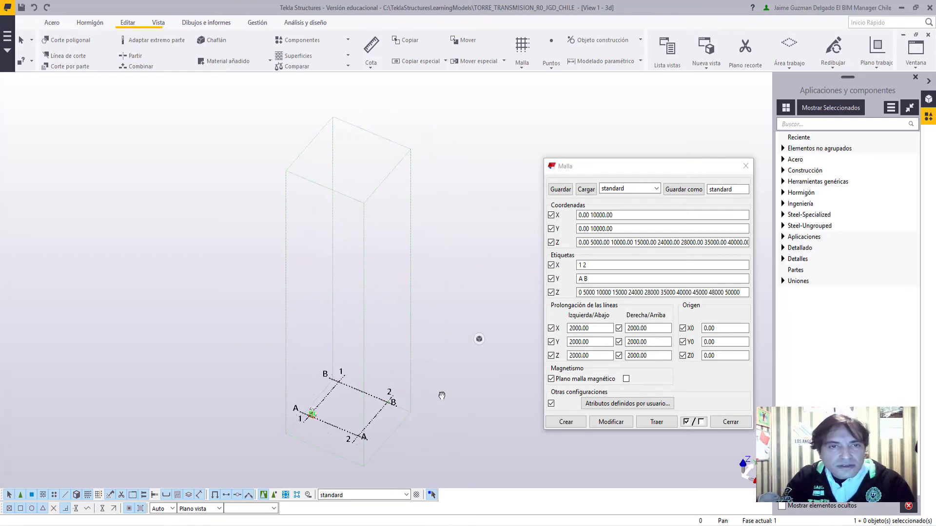
{"action": "scroll", "coordinate": [434, 393], "scroll_direction": "up", "scroll_amount": 1}
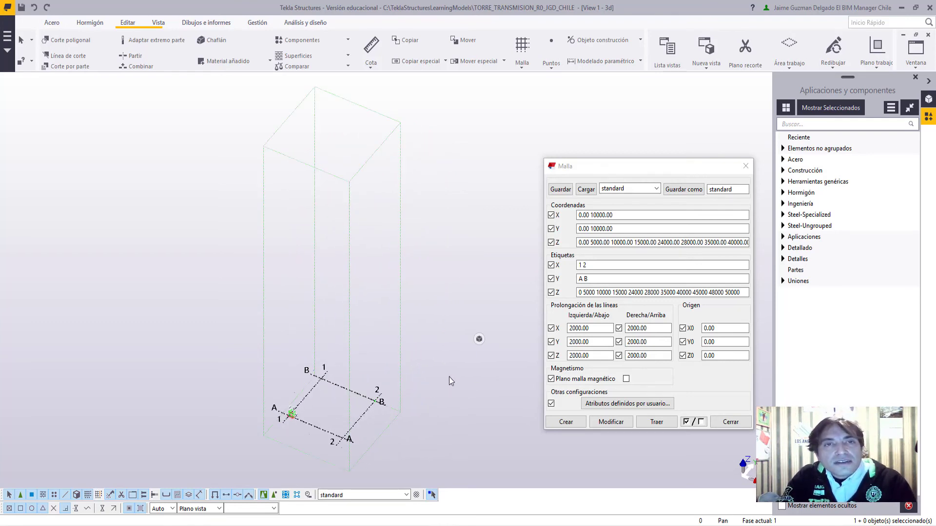
{"action": "left_click", "coordinate": [490, 296]}
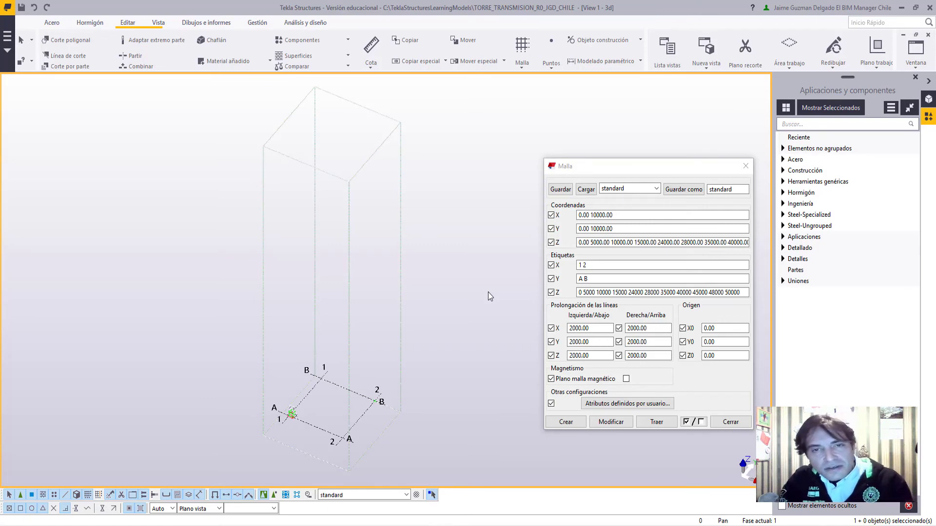
{"action": "middle_click_drag", "start_coordinate": [464, 296], "coordinate": [487, 307]}
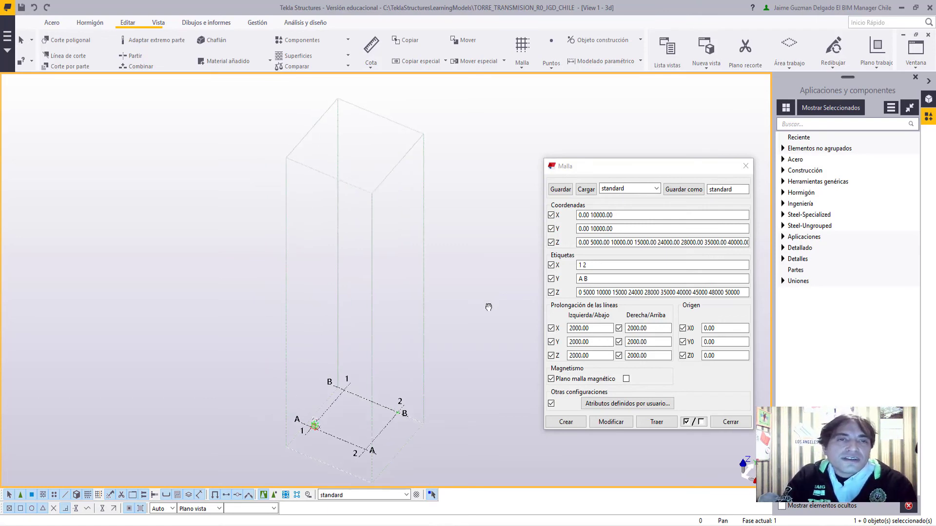